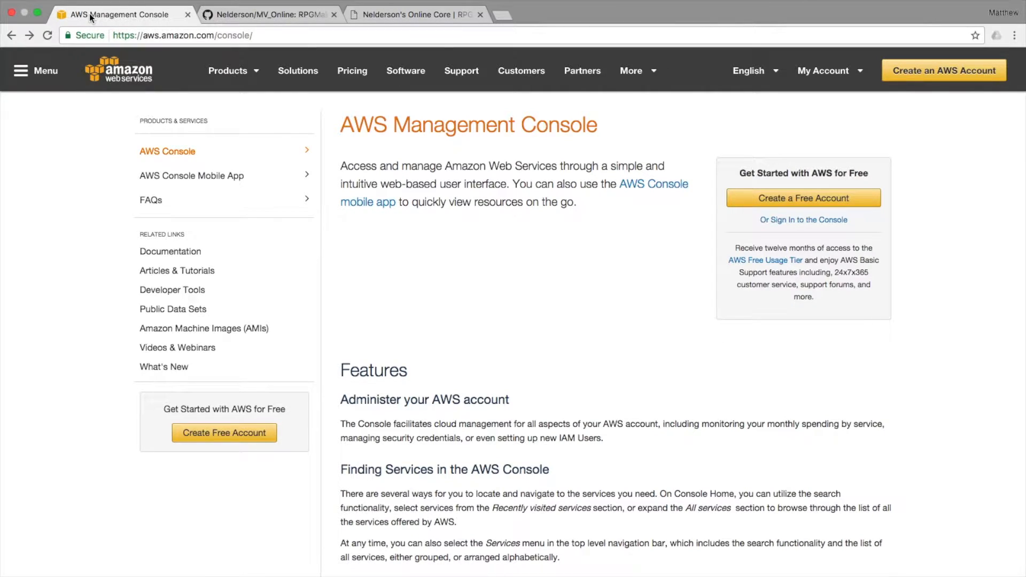
Start AWS sign-in as a new user and enter the account e-mail address.
mouse_move(227, 73)
click(806, 206)
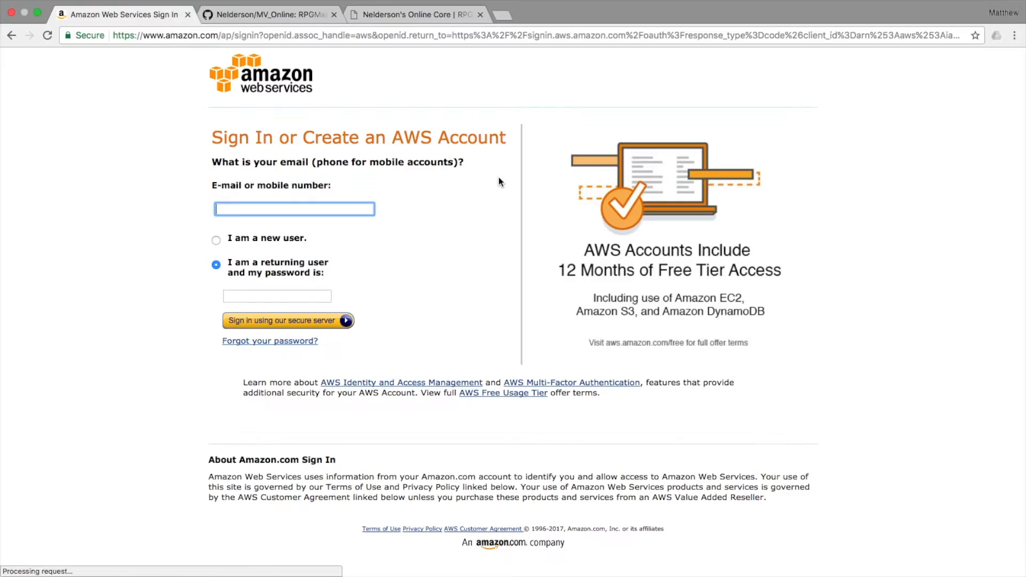
click(216, 240)
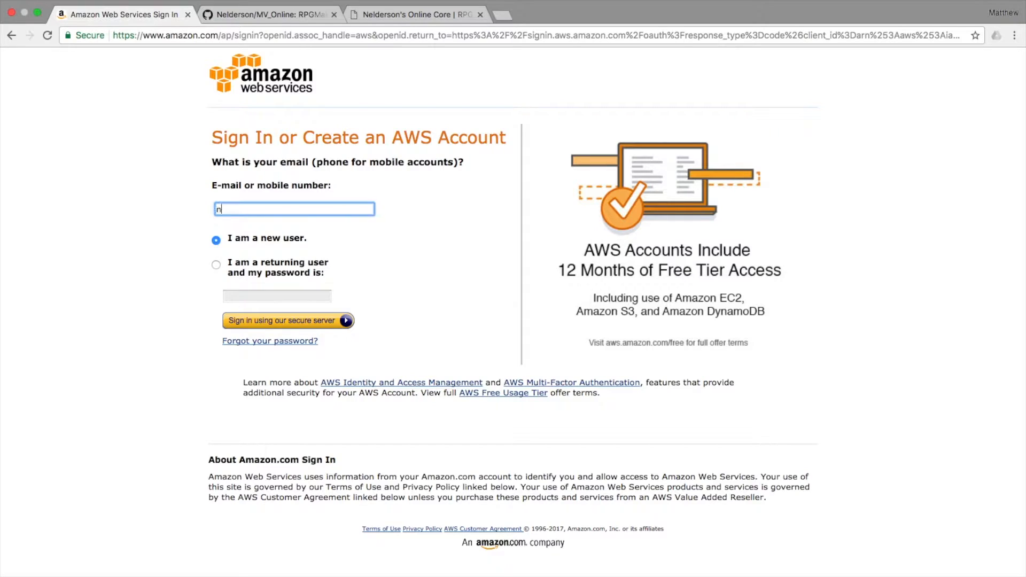
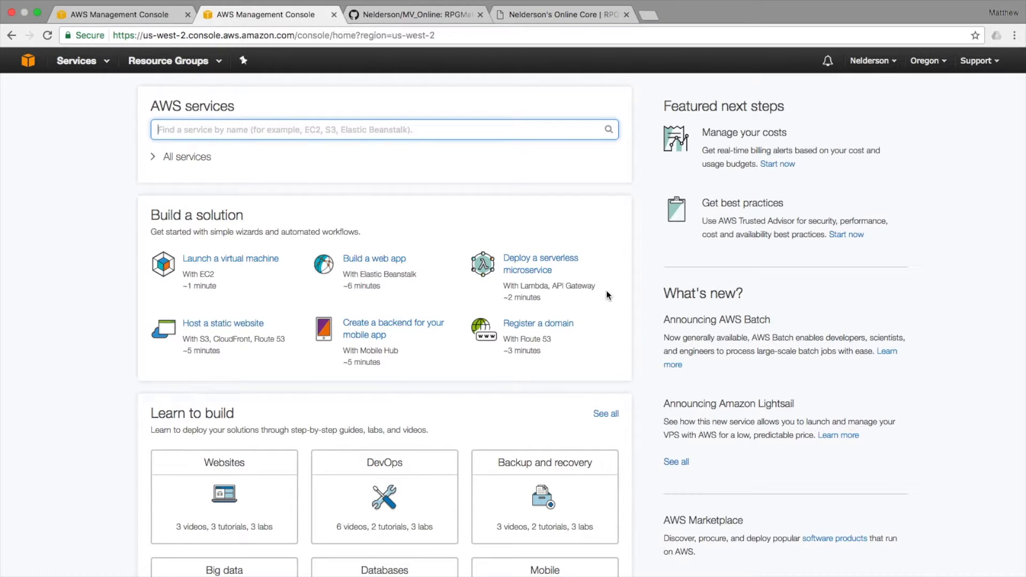
Go from Services to the EC2 dashboard and start Launch Instance.
click(70, 66)
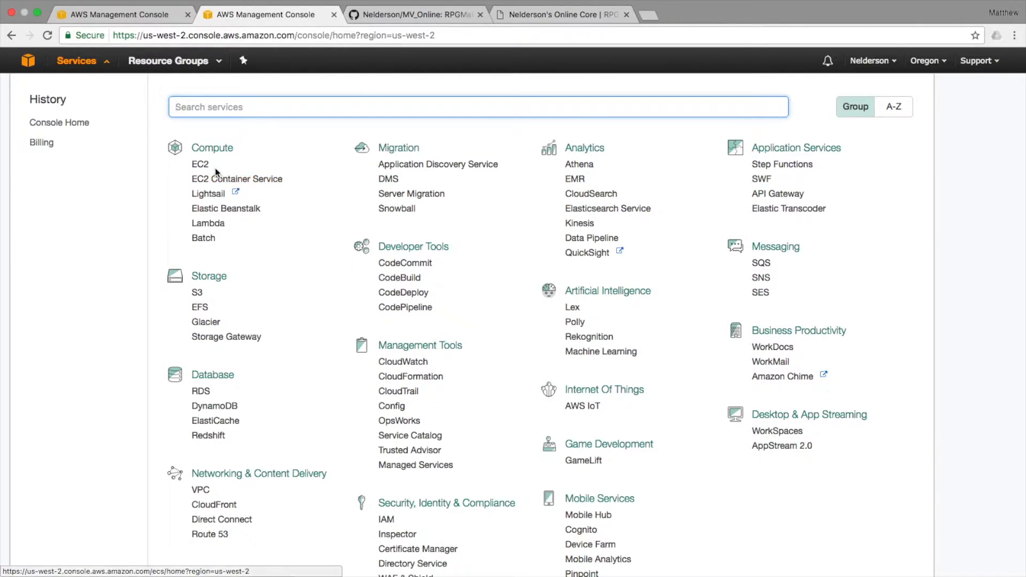
click(201, 167)
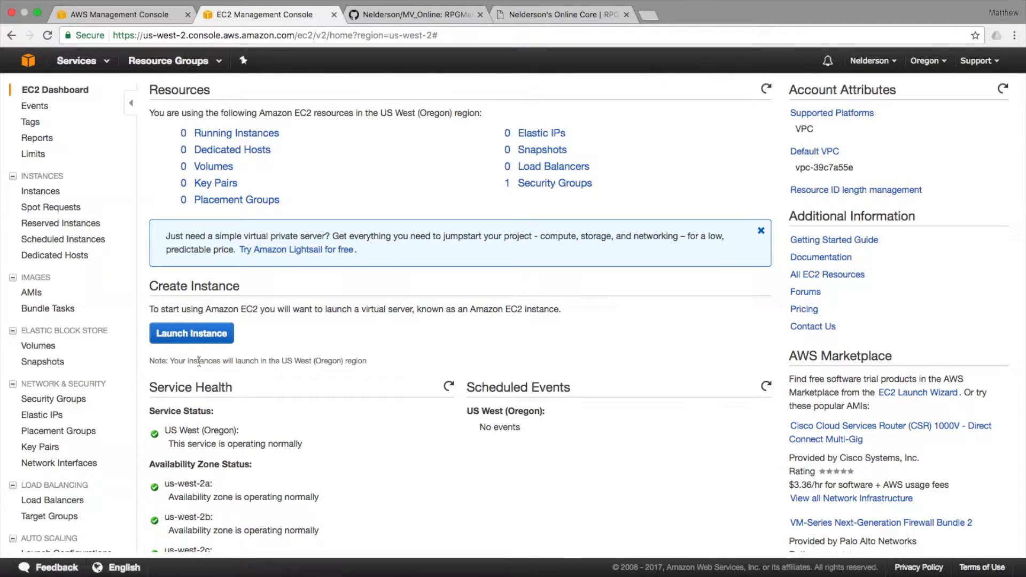
click(180, 345)
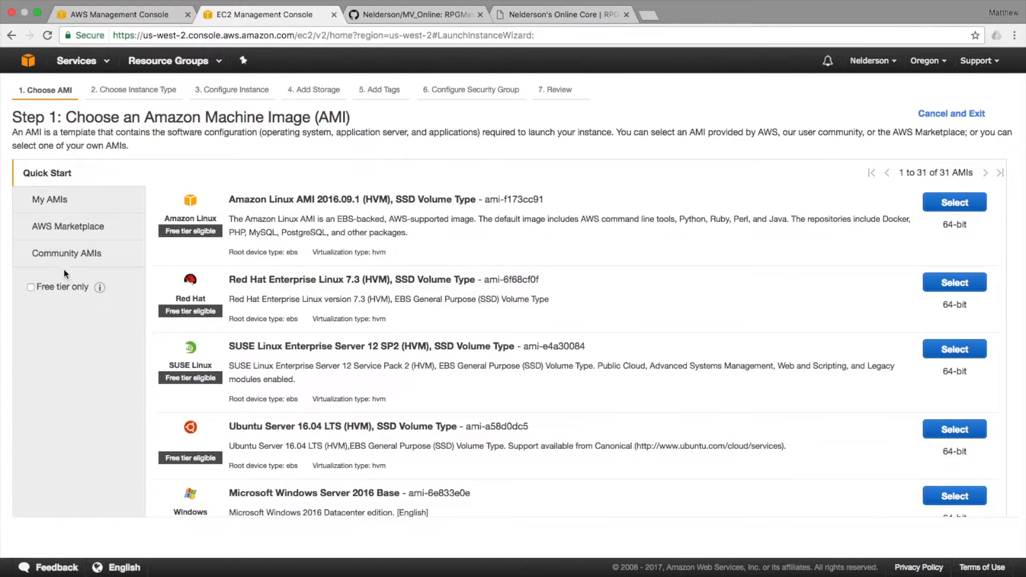
Filter AMIs to free tier only and select Microsoft Windows Server 2016 Base.
click(30, 287)
scroll(400, 274, down, 3)
scroll(400, 273, up, 1)
scroll(399, 272, up, 1)
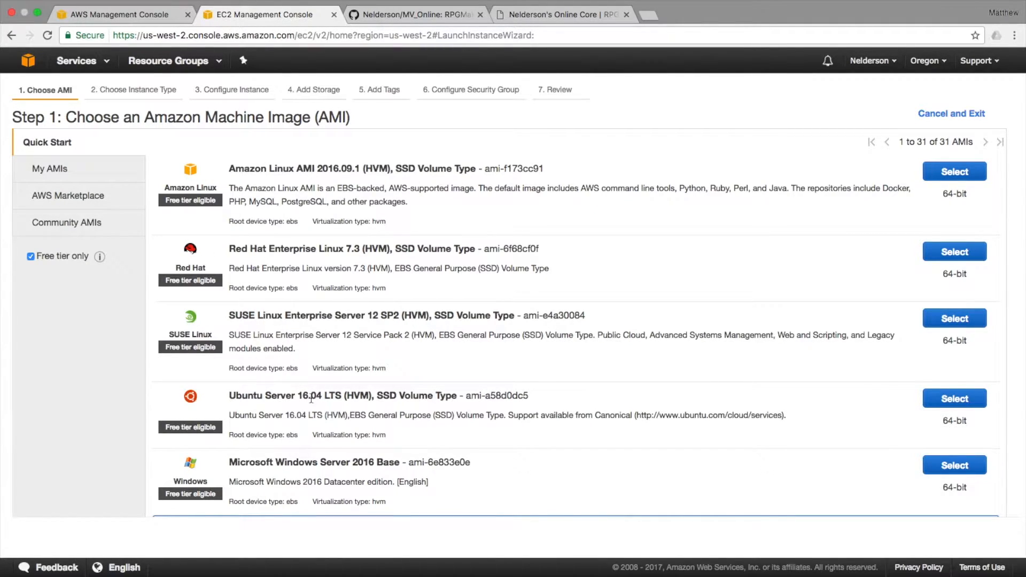
scroll(392, 424, down, 3)
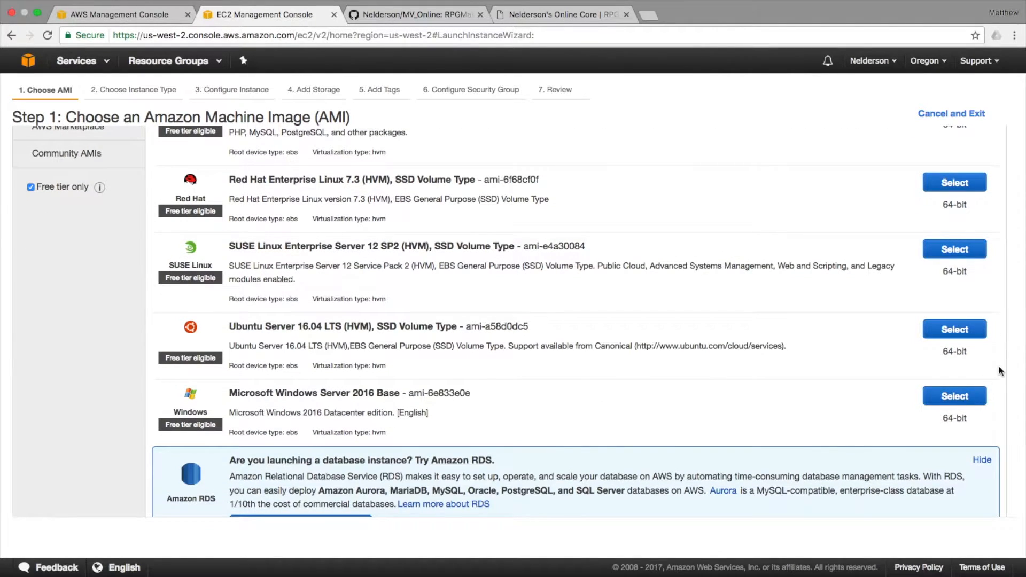
click(957, 400)
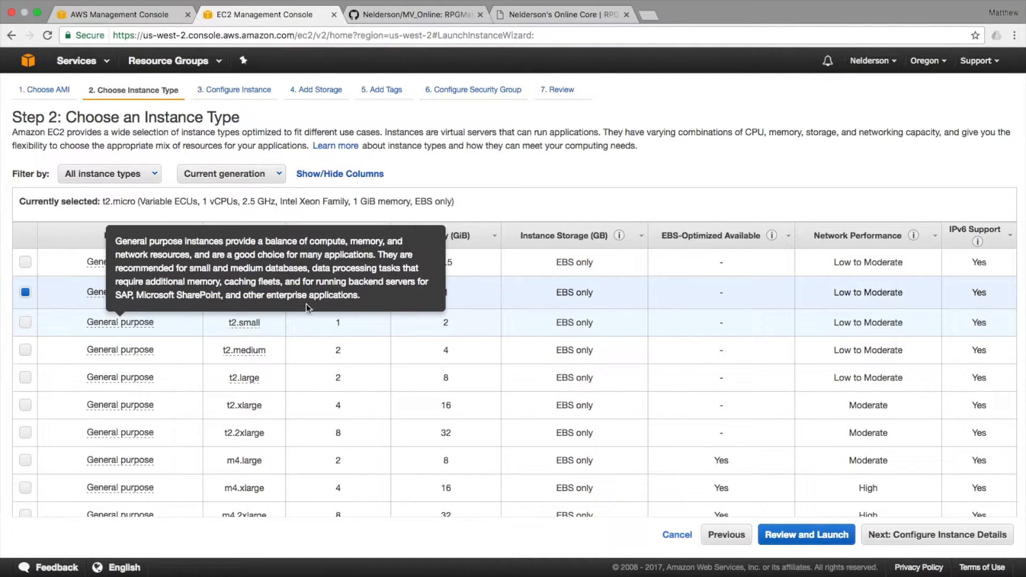
Keep t2.micro, review the launch with launch-wizard-1, and choose Launch.
mouse_move(256, 288)
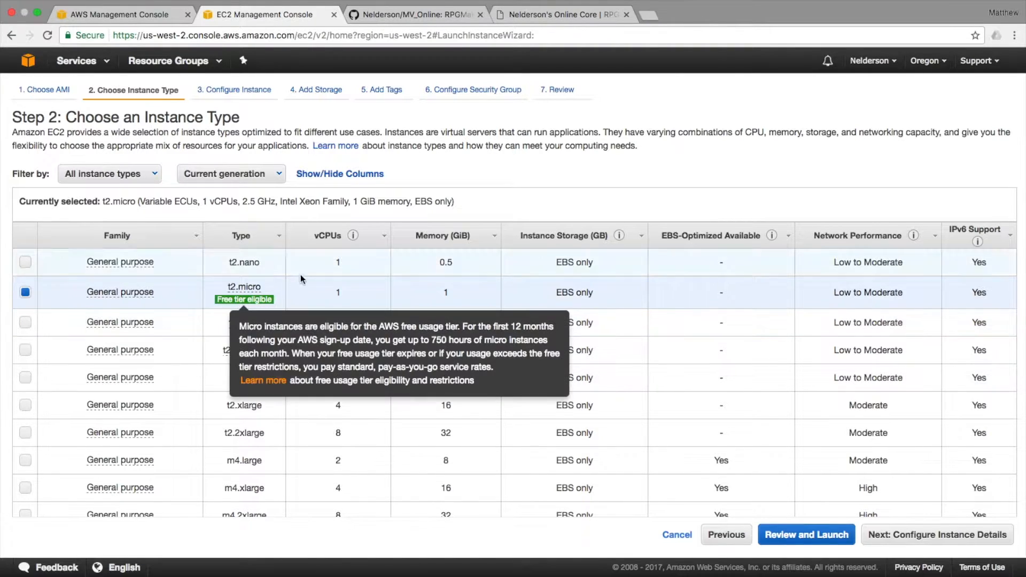
click(801, 536)
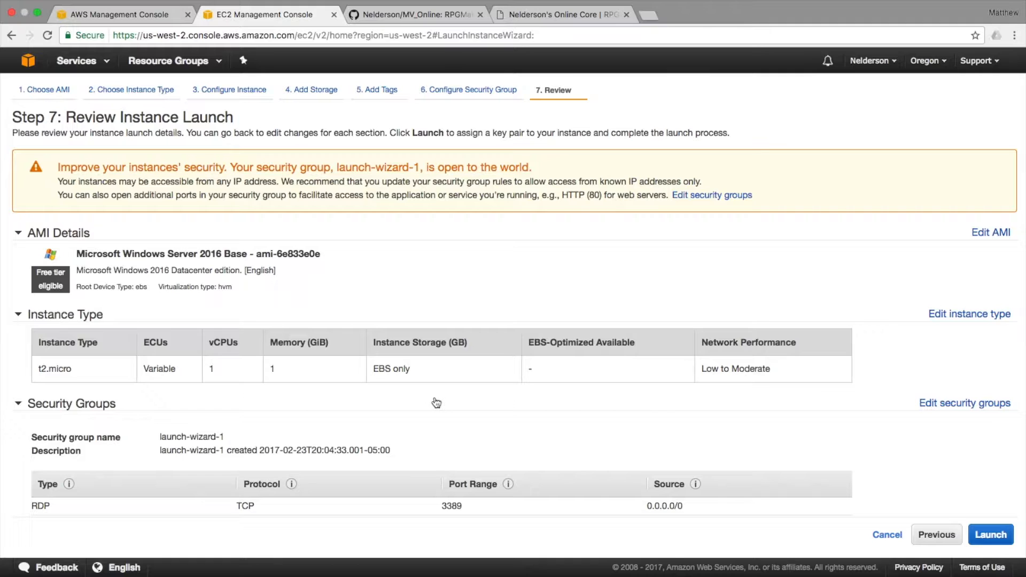
scroll(432, 402, down, 2)
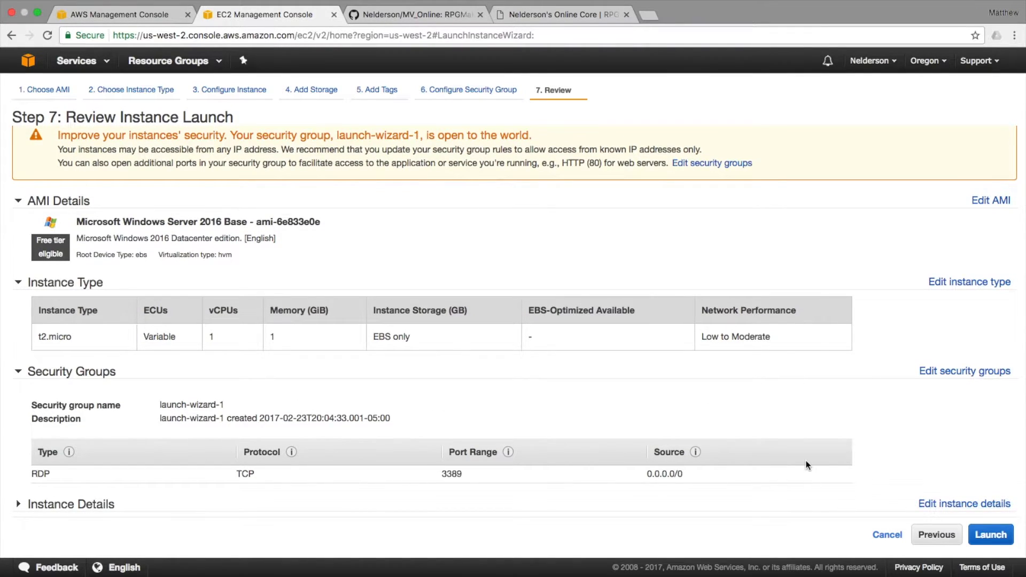
scroll(764, 417, down, 2)
scroll(758, 409, down, 1)
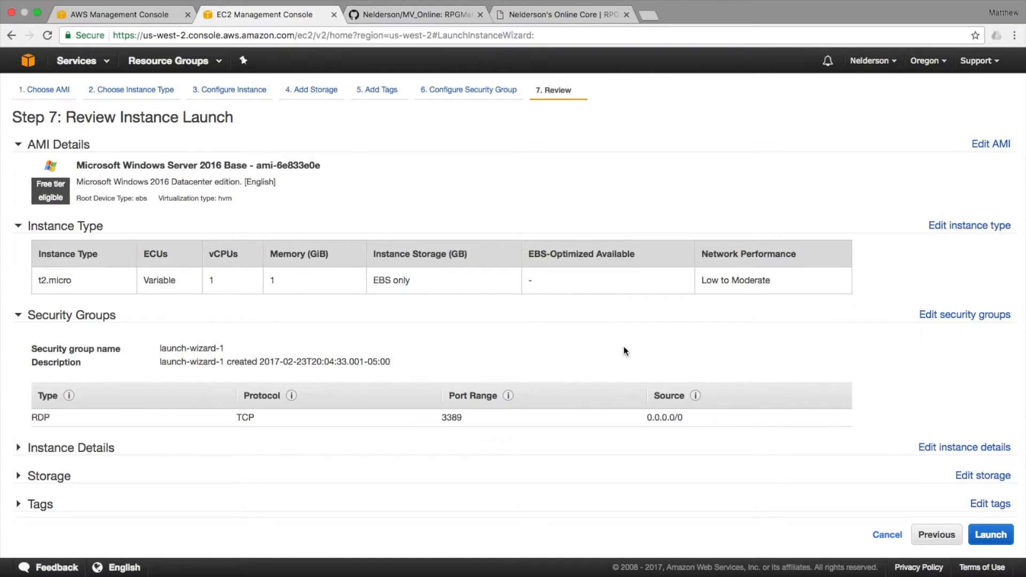
click(991, 536)
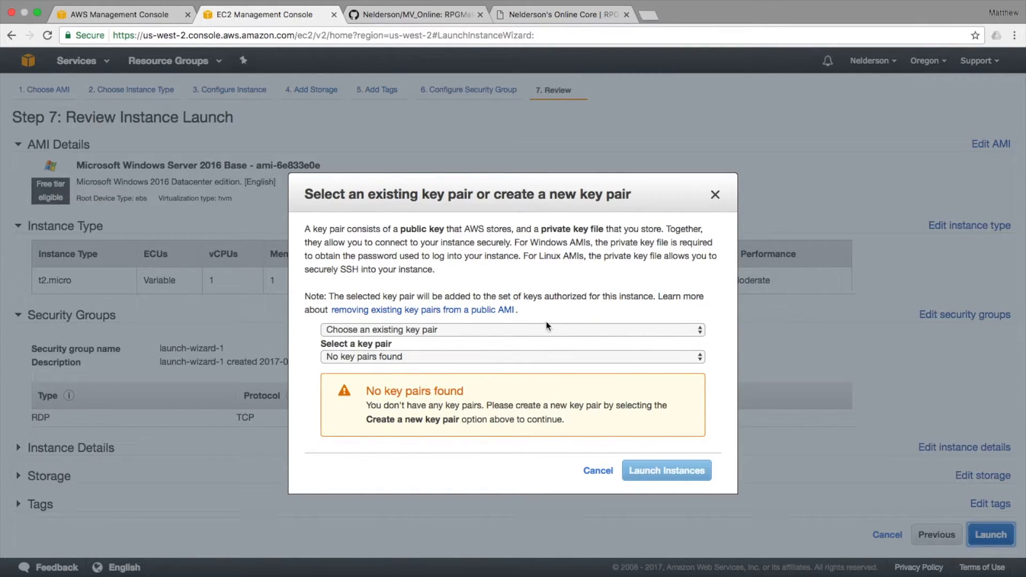
Create a new named key pair and download its .pem private key.
click(430, 330)
click(408, 342)
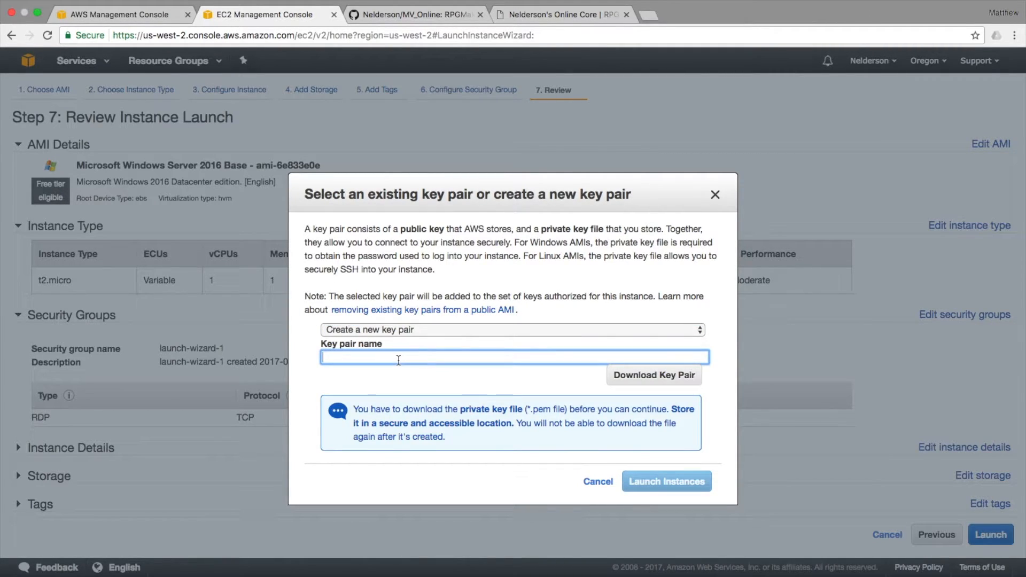
text(NeldersonTest)
click(660, 373)
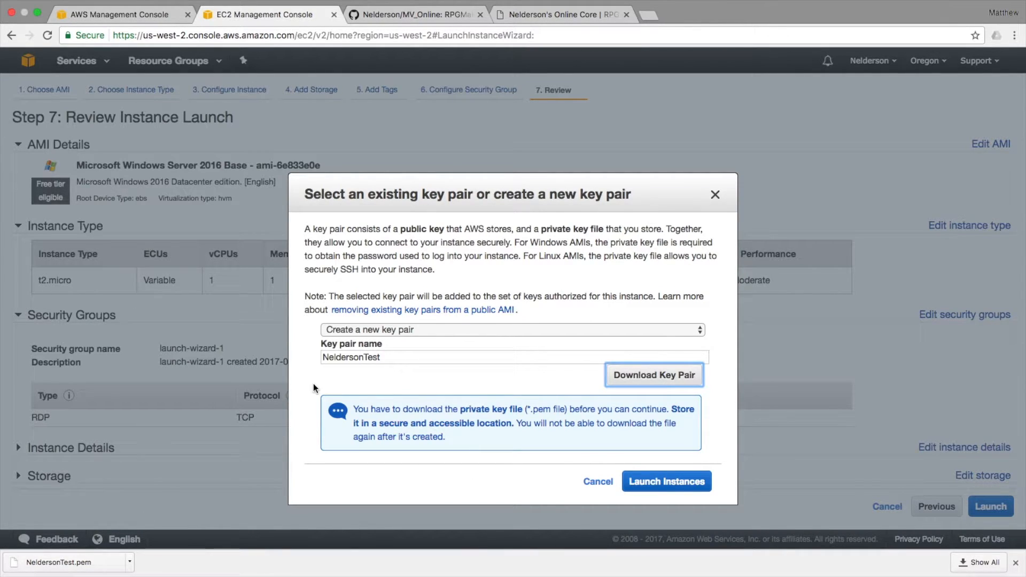
Launch the Windows Server 2016 instance and look over the Launch Status page.
click(654, 485)
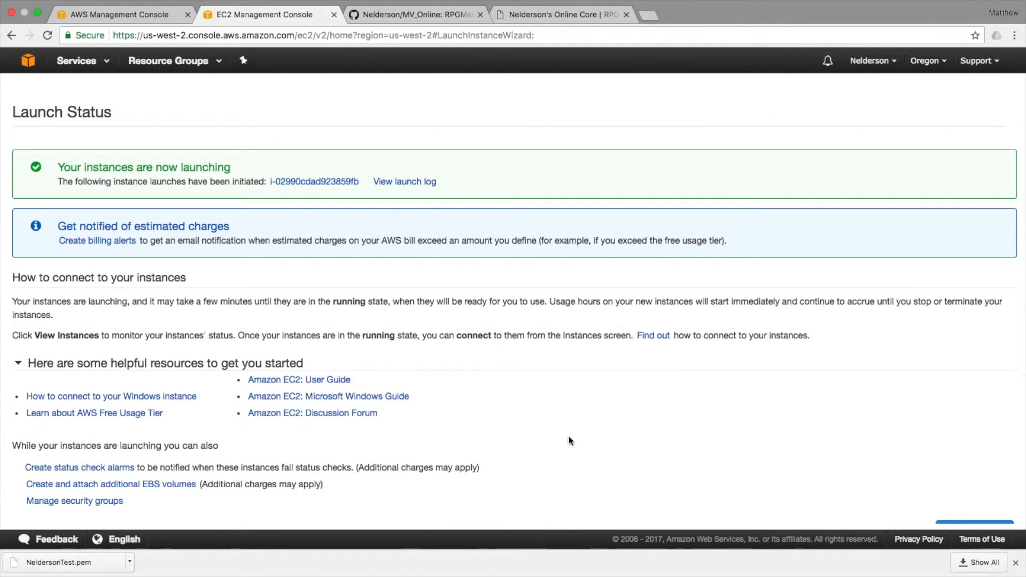
scroll(321, 333, down, 1)
scroll(321, 334, down, 1)
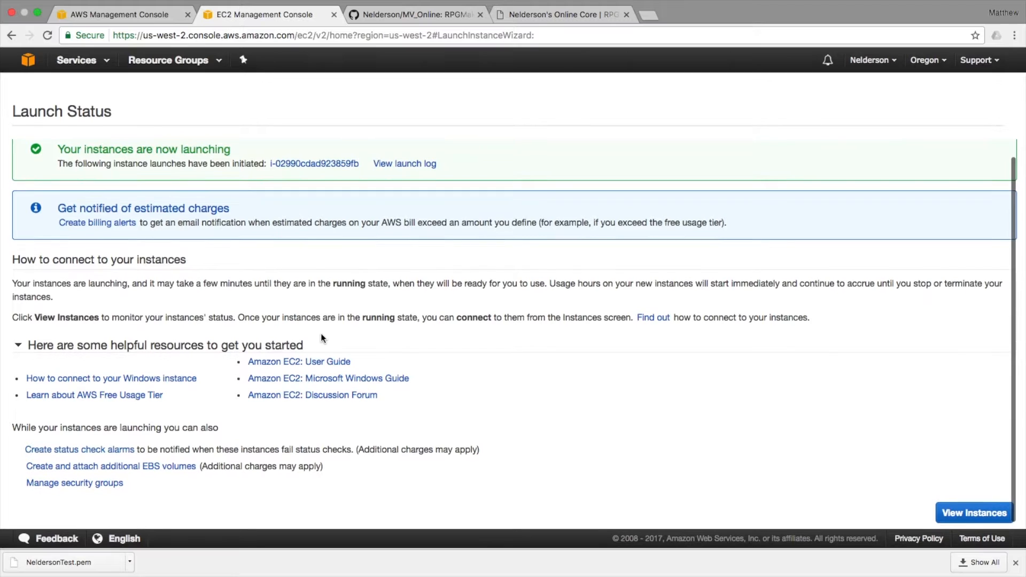
scroll(321, 334, up, 1)
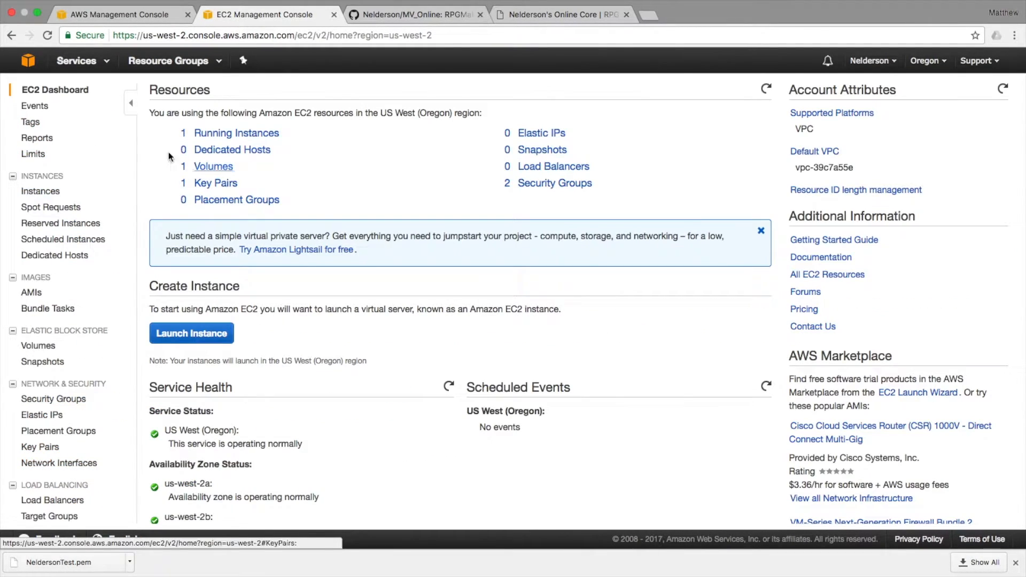
Return to the EC2 console and list the one running instance.
click(73, 70)
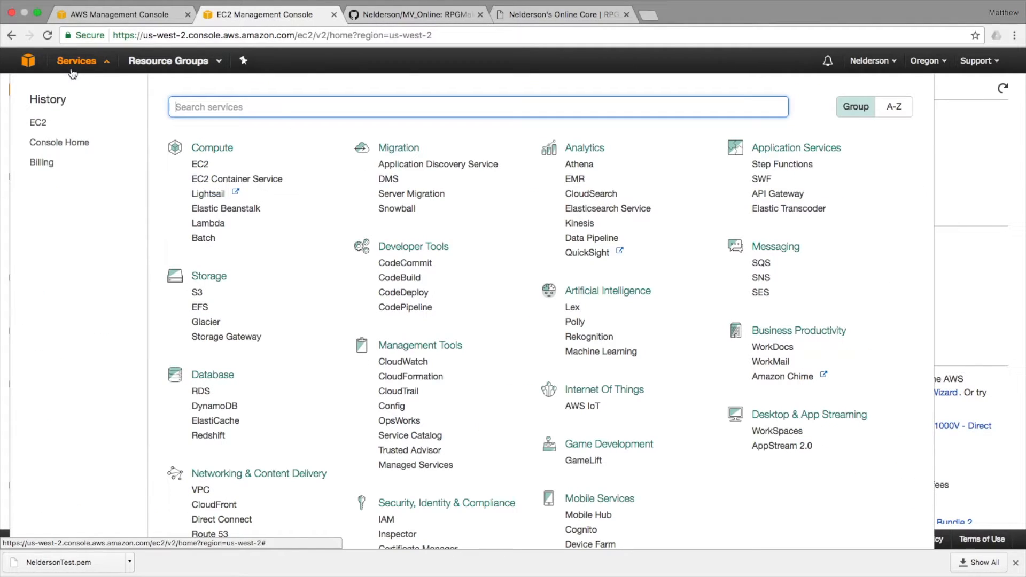
click(200, 164)
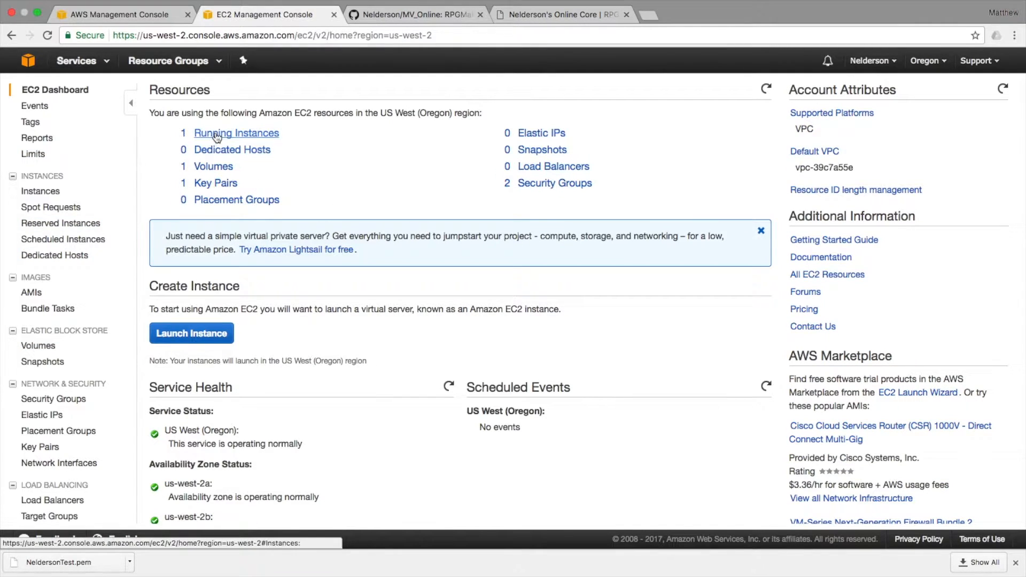
click(221, 131)
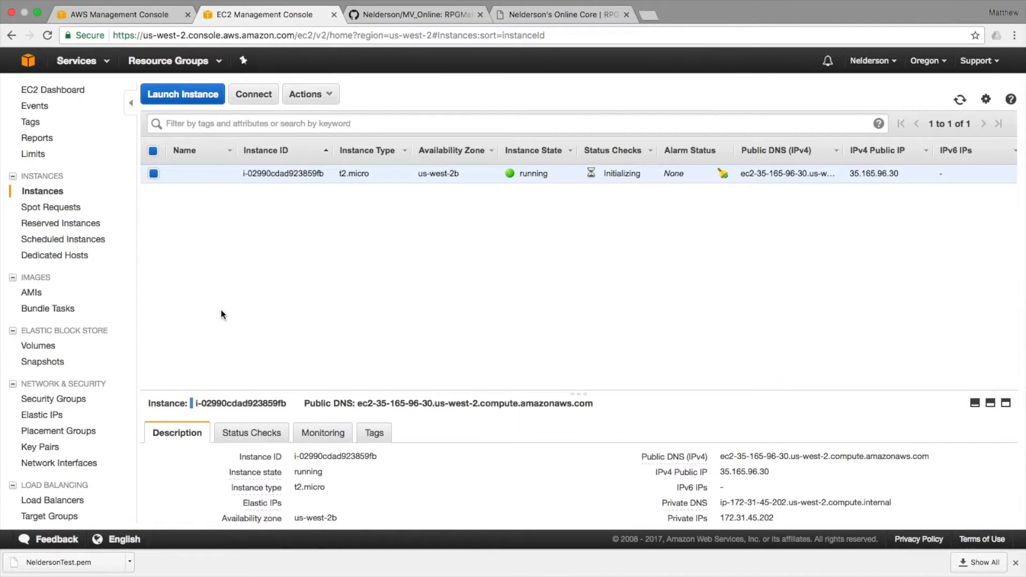
click(77, 61)
click(203, 164)
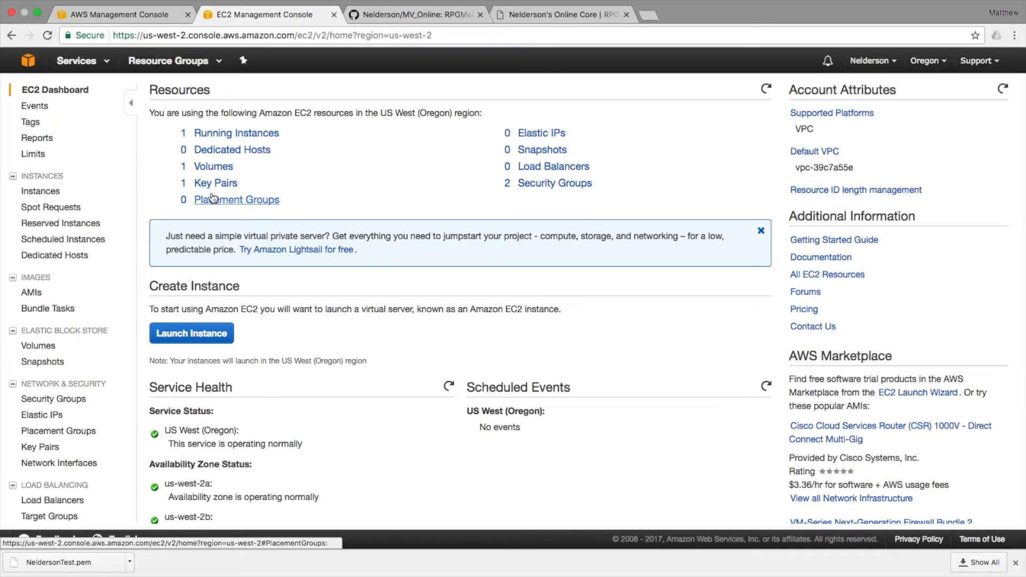
click(231, 133)
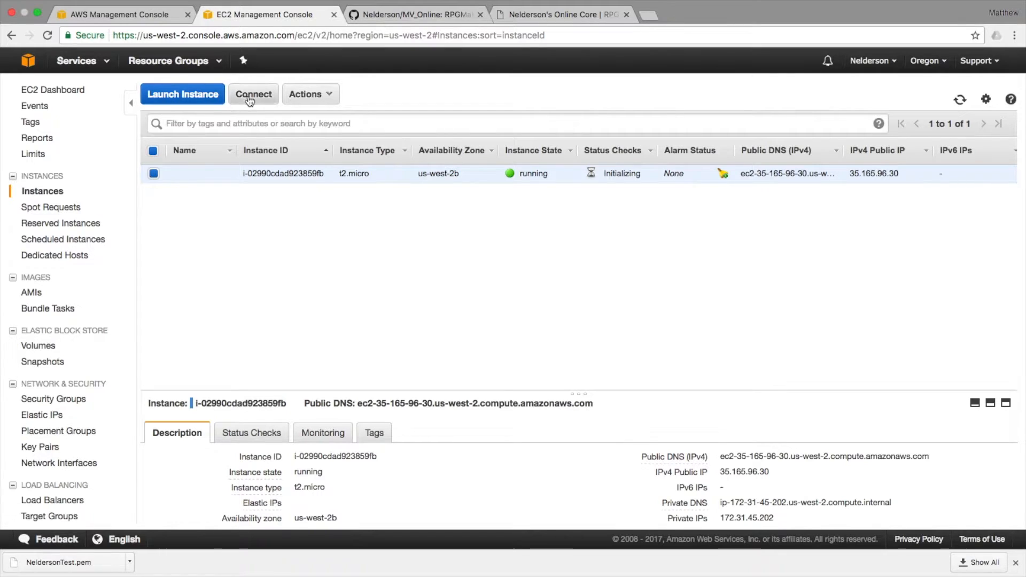
Open the Connect To Your Instance dialog for the running t2.micro instance.
click(325, 95)
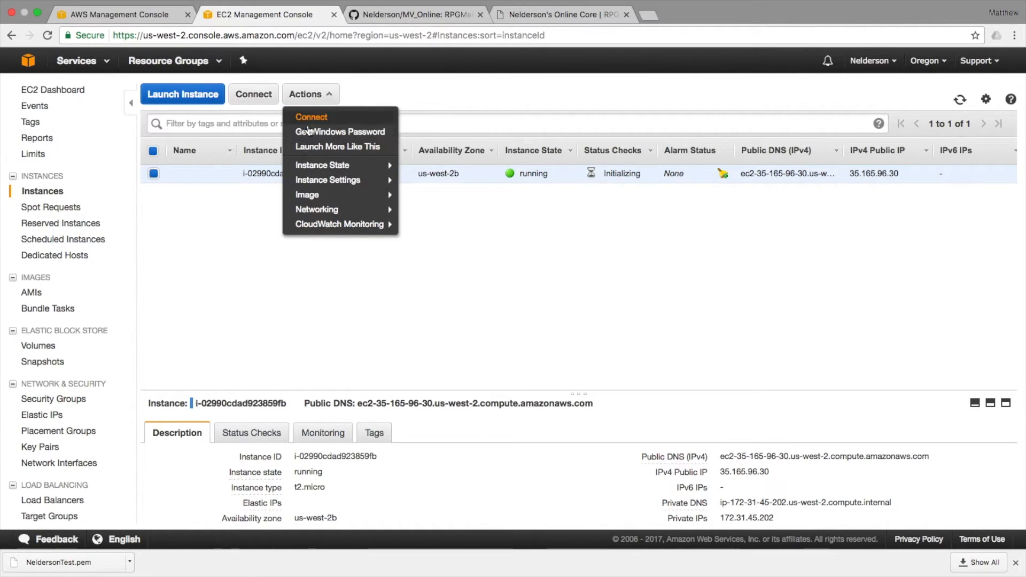
click(659, 212)
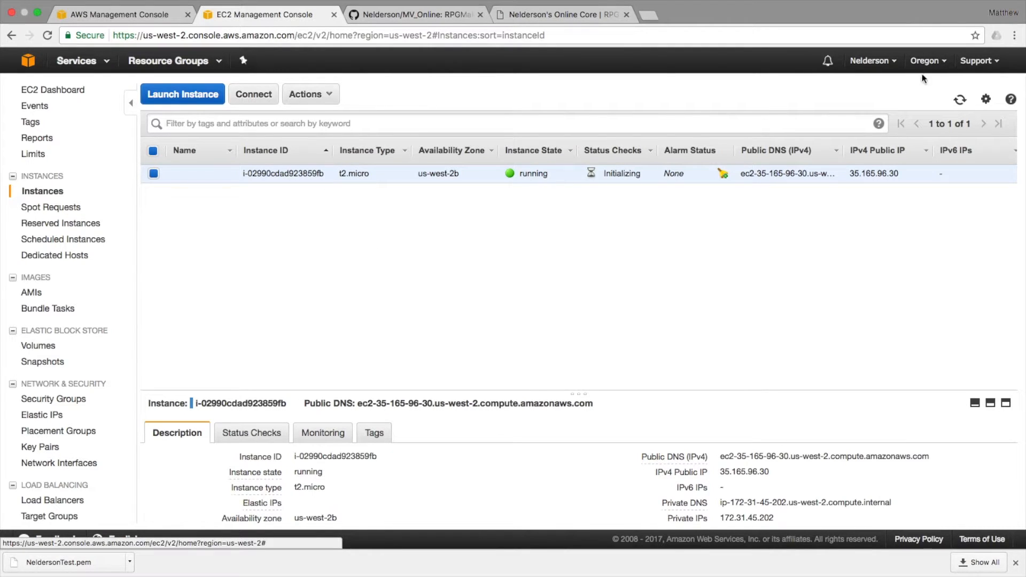
click(261, 103)
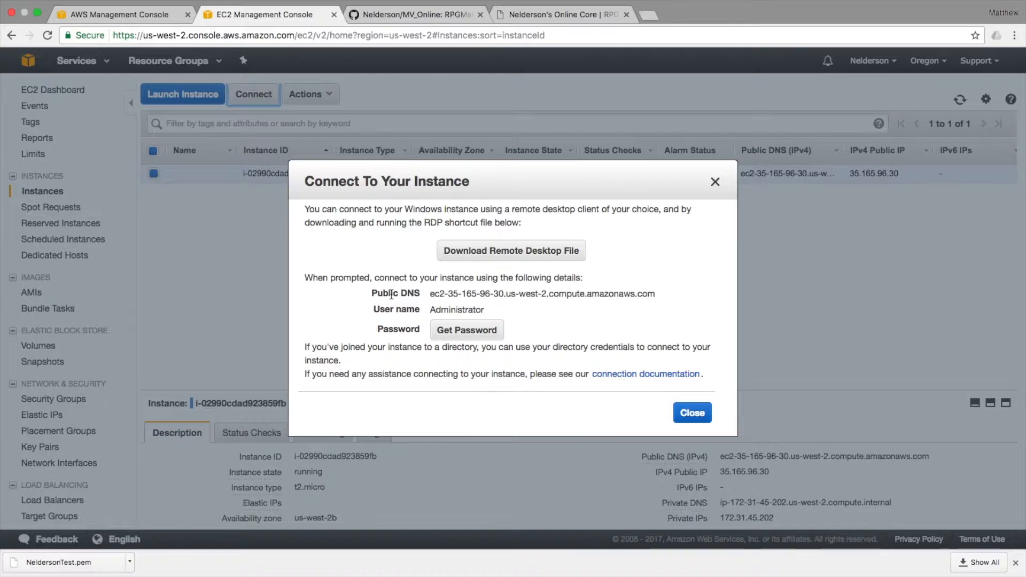
Download the instance's .rdp file and open it to reach the Administrator login.
click(511, 251)
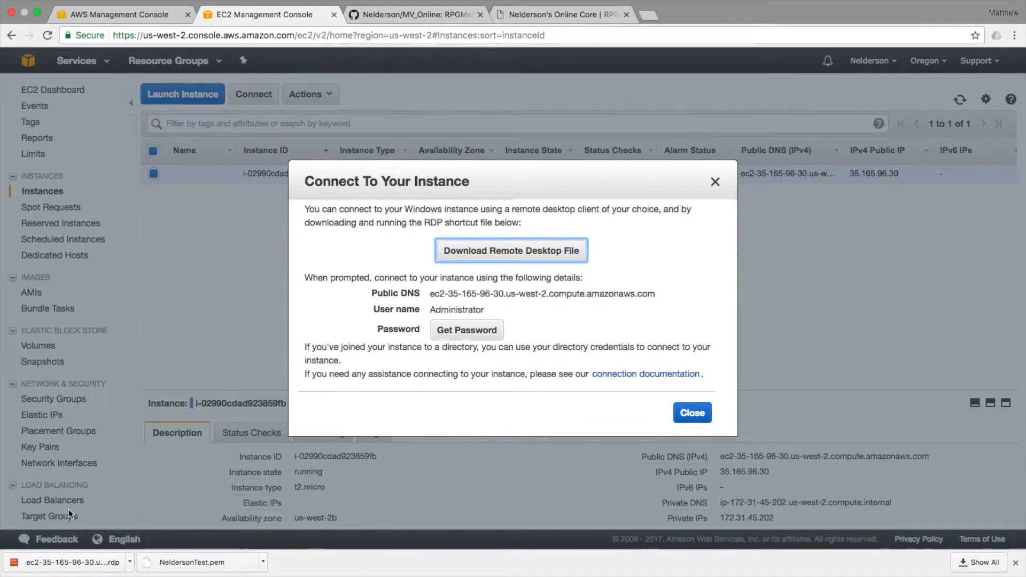
click(42, 562)
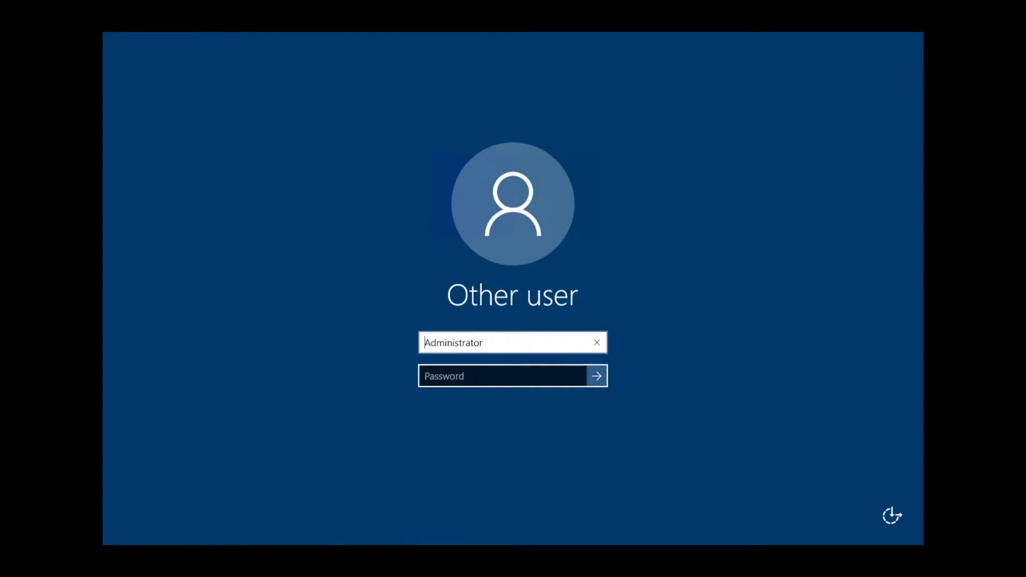
Switch from the Remote Desktop login back to the browser's Connect dialog.
key(ctrl+Right)
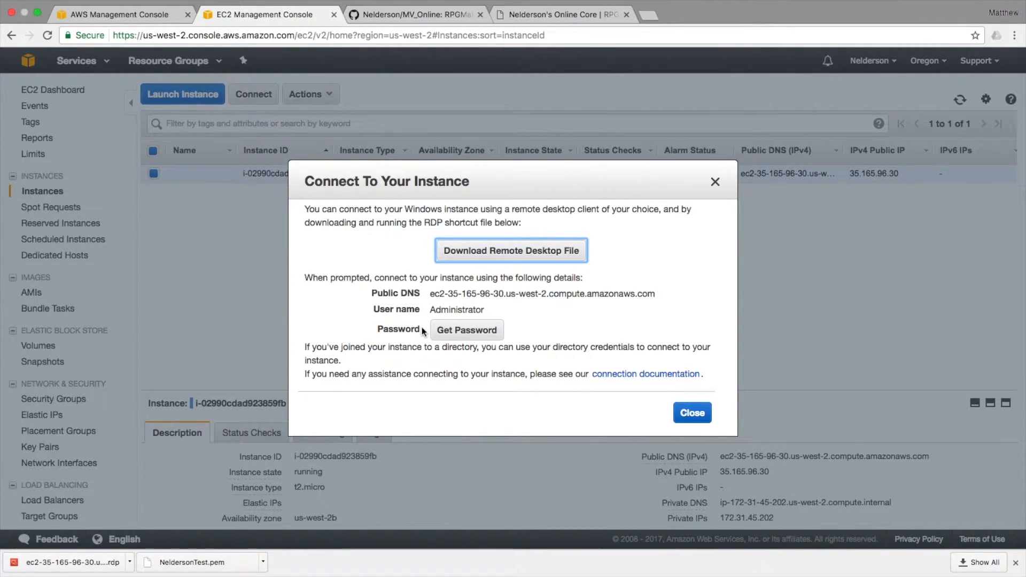
Request the administrator password and retry to show the key pair file form.
click(462, 330)
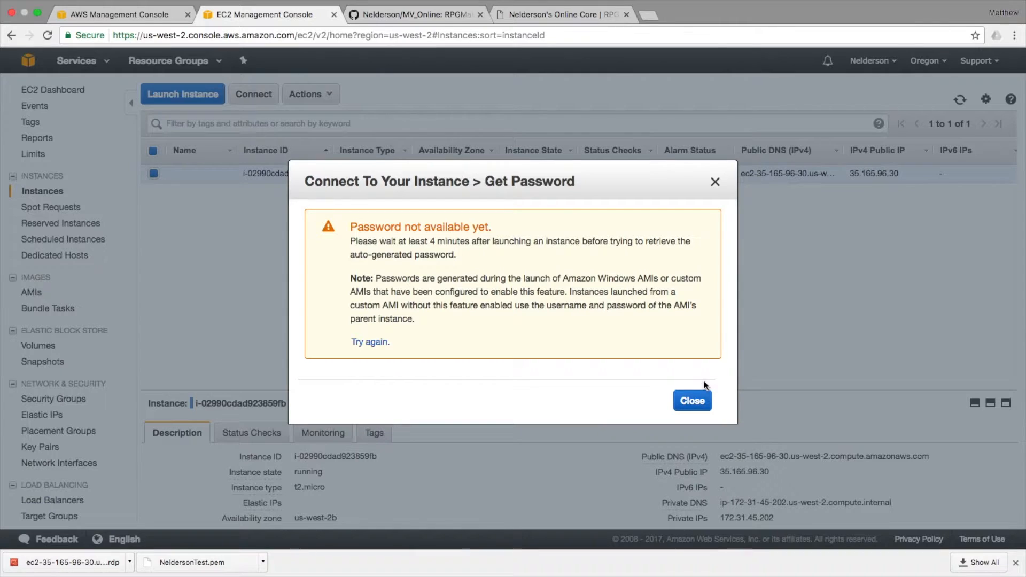
click(370, 341)
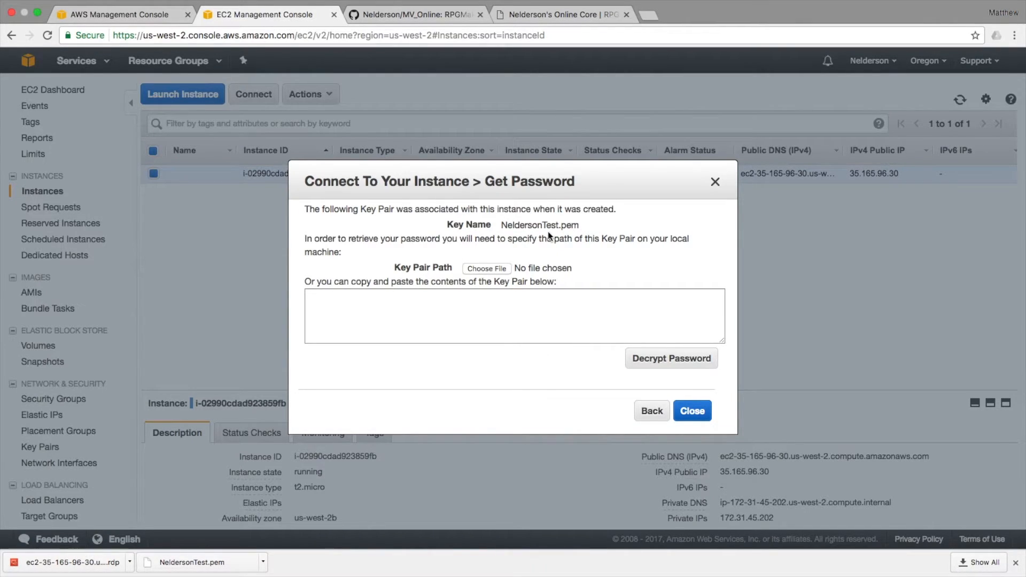
Load NeldersonTest.pem from Downloads and decrypt the Administrator password.
click(486, 268)
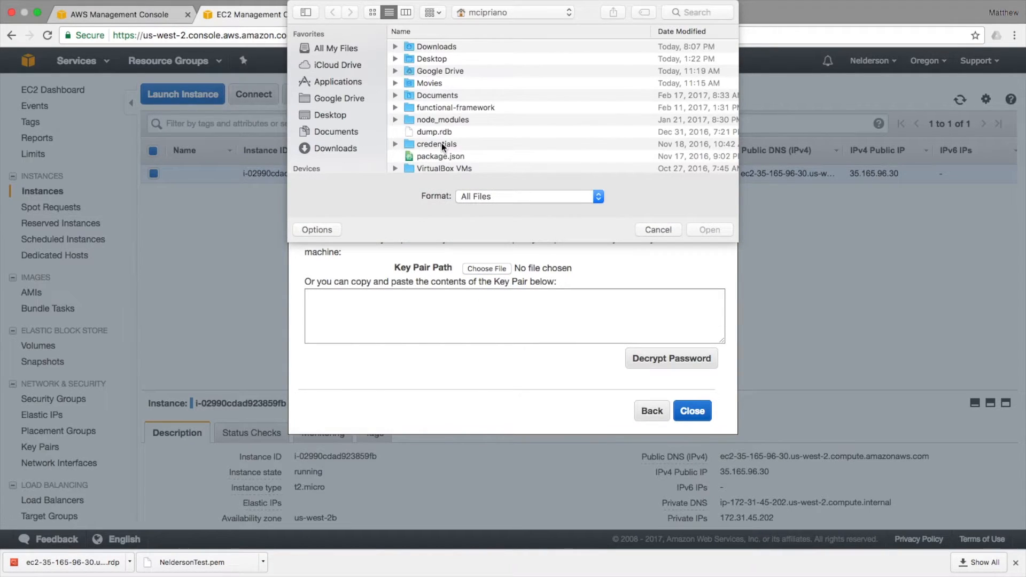
click(334, 148)
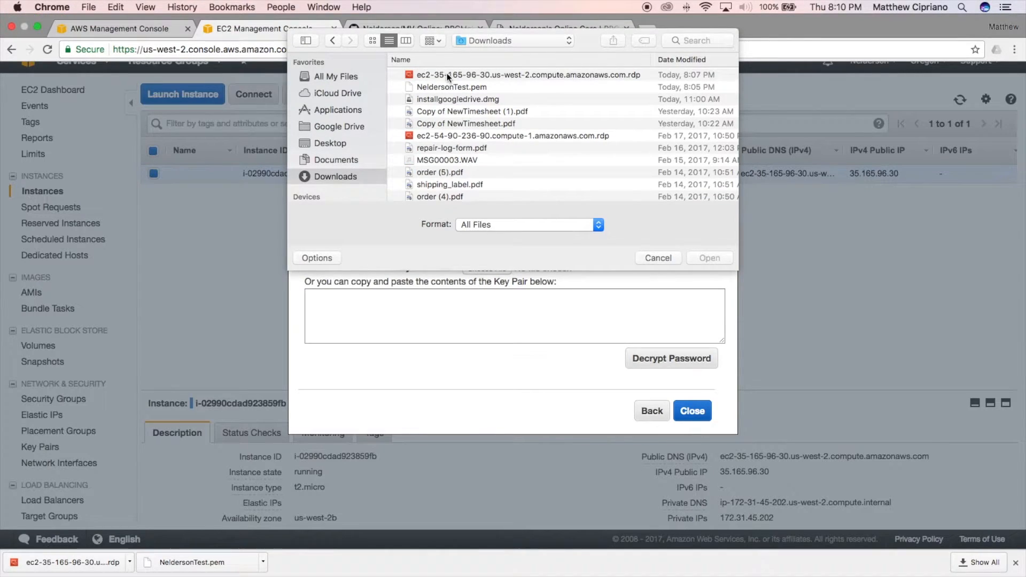
double_click(445, 56)
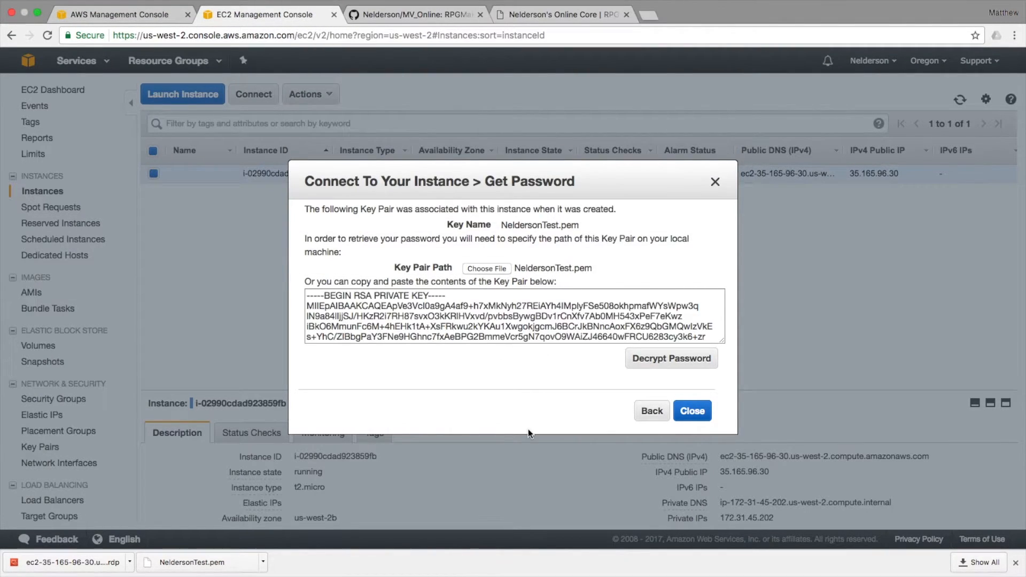
click(660, 358)
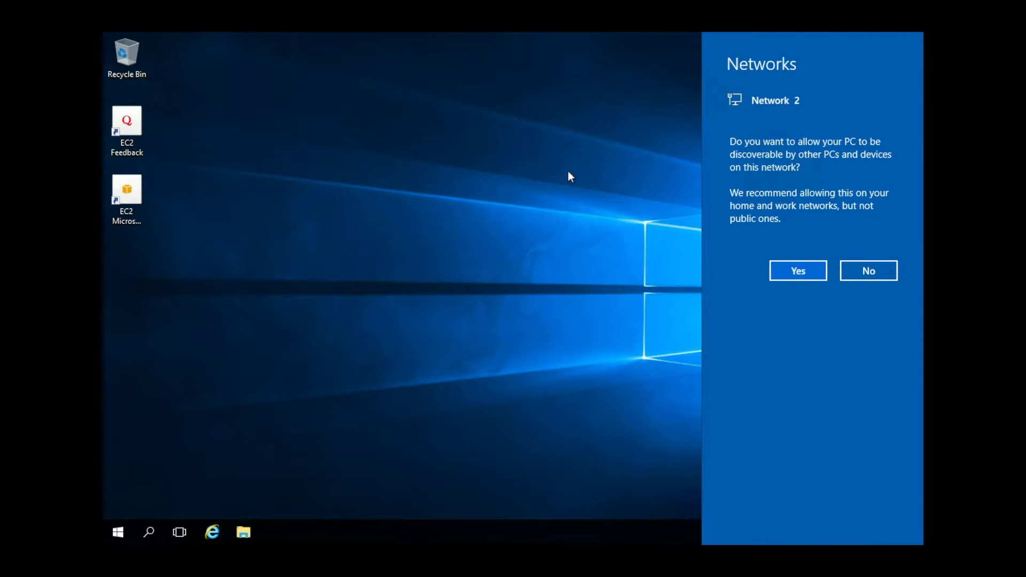
Allow network discovery on the server, then launch Internet Explorer and Server Manager.
click(801, 270)
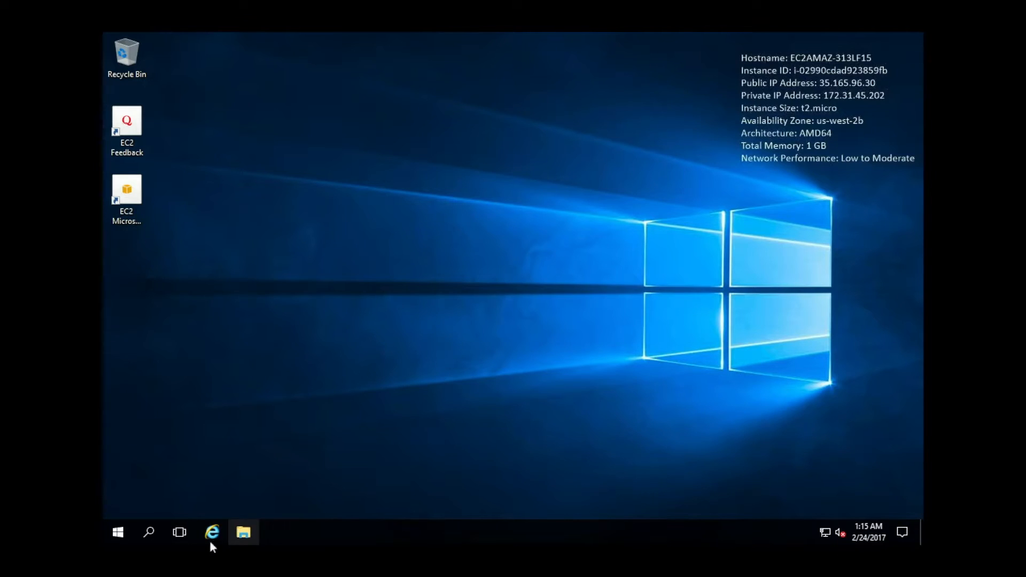
click(224, 530)
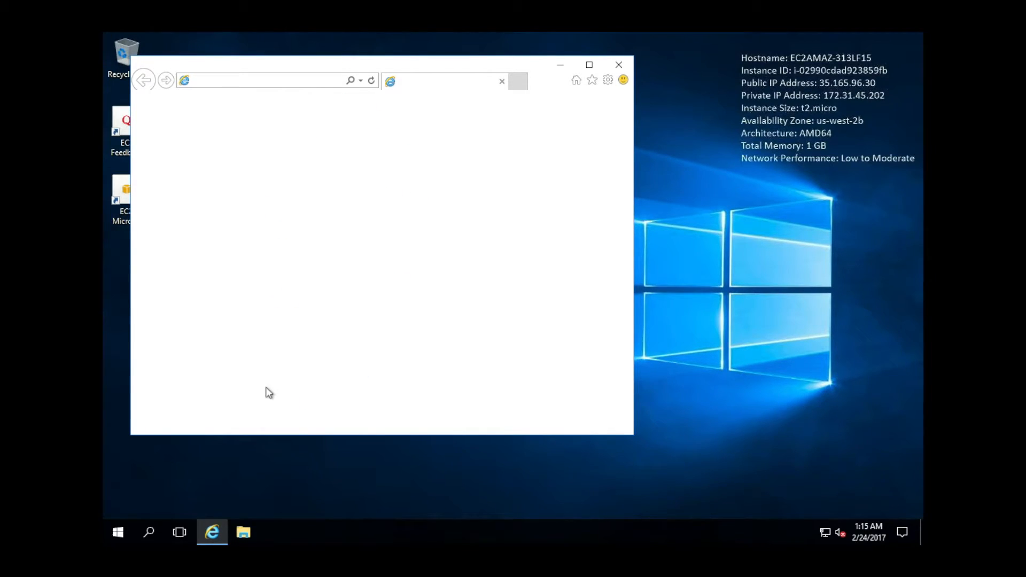
click(121, 539)
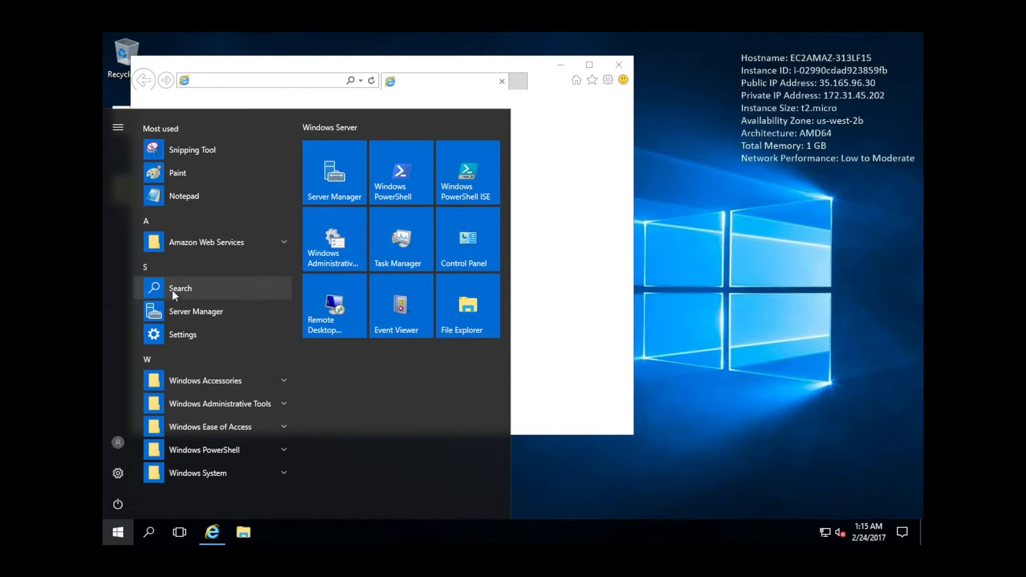
click(179, 319)
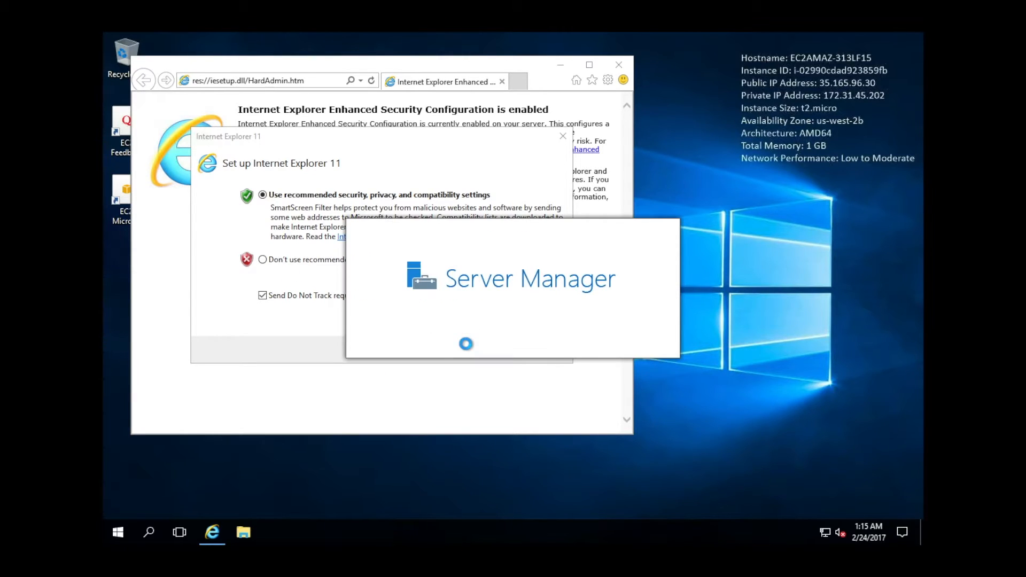
Decline the recommended Internet Explorer 11 settings with 'Don't use recommended settings'.
click(342, 264)
click(479, 351)
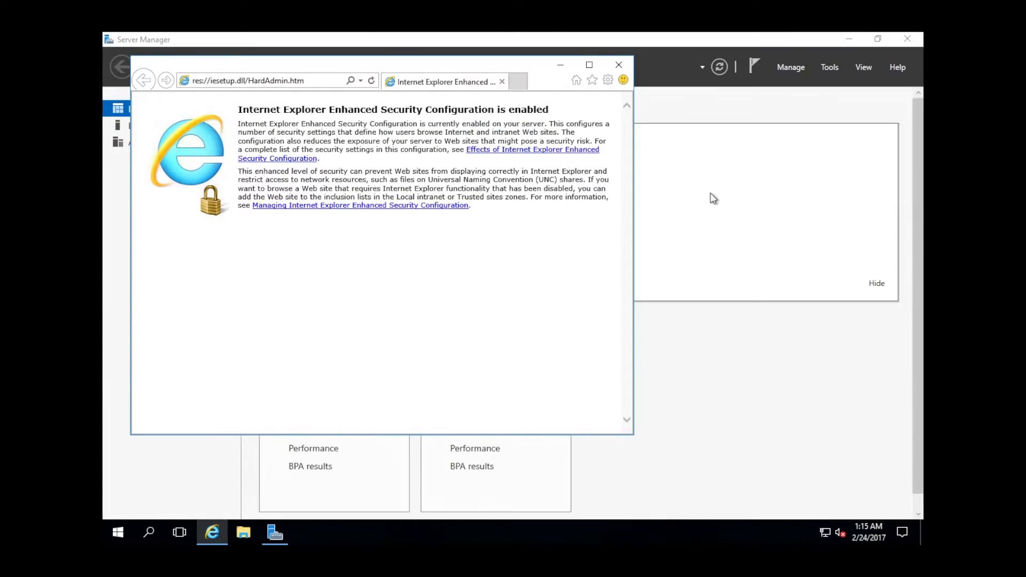
click(713, 199)
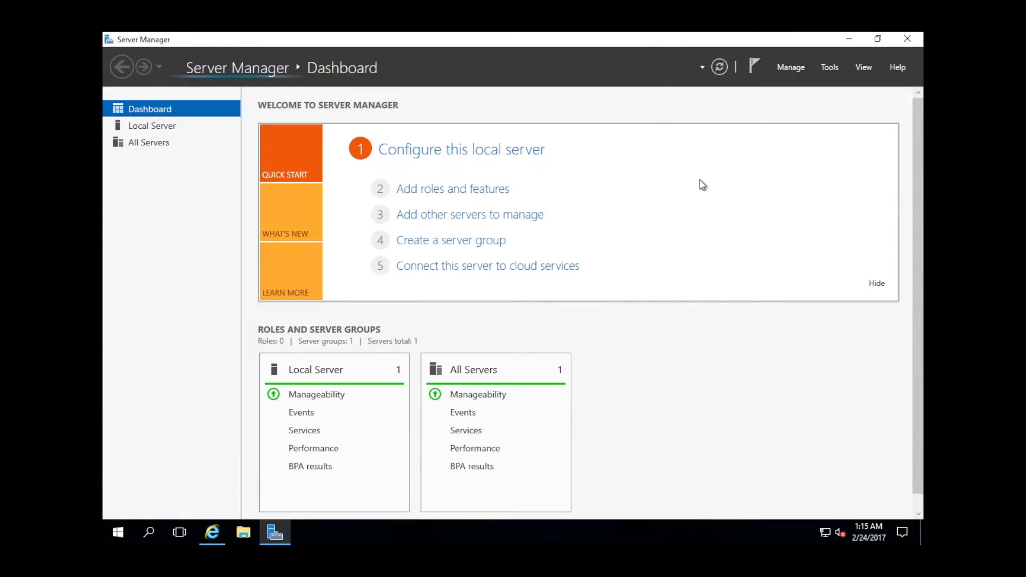
Under Local Server, set IE Enhanced Security Configuration to Off for Administrators and Users.
click(153, 127)
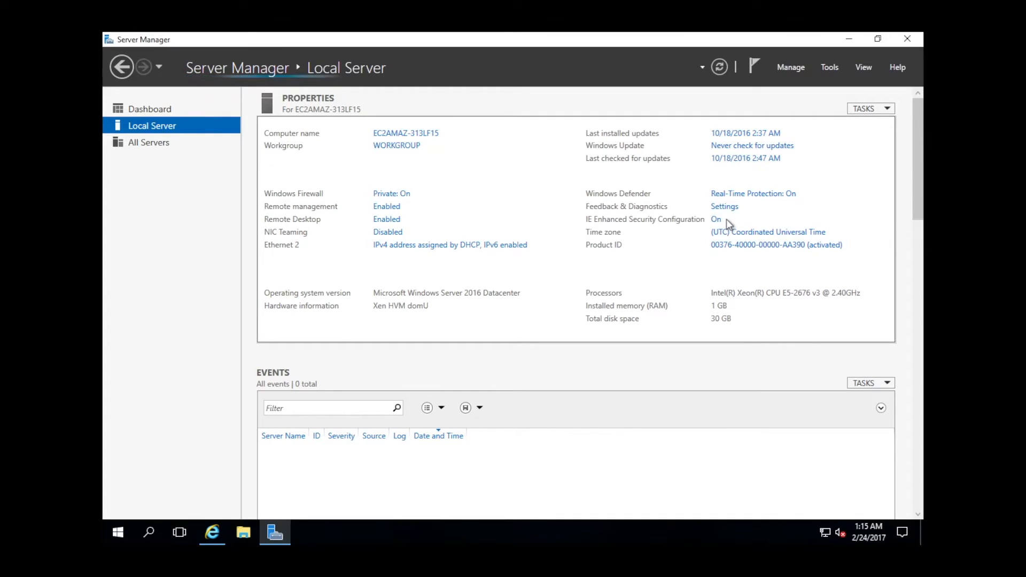
click(716, 219)
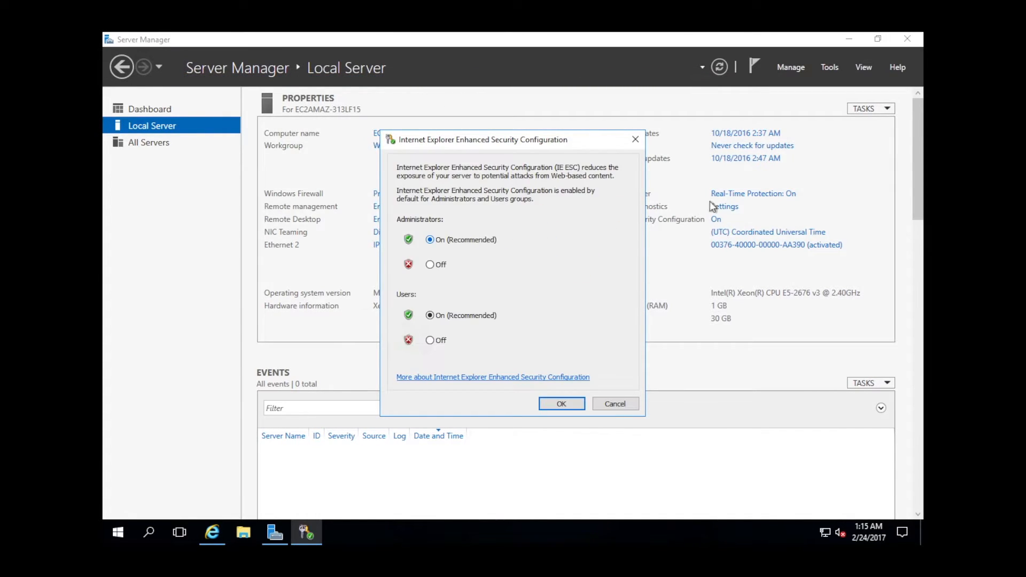
click(438, 268)
click(431, 341)
click(561, 403)
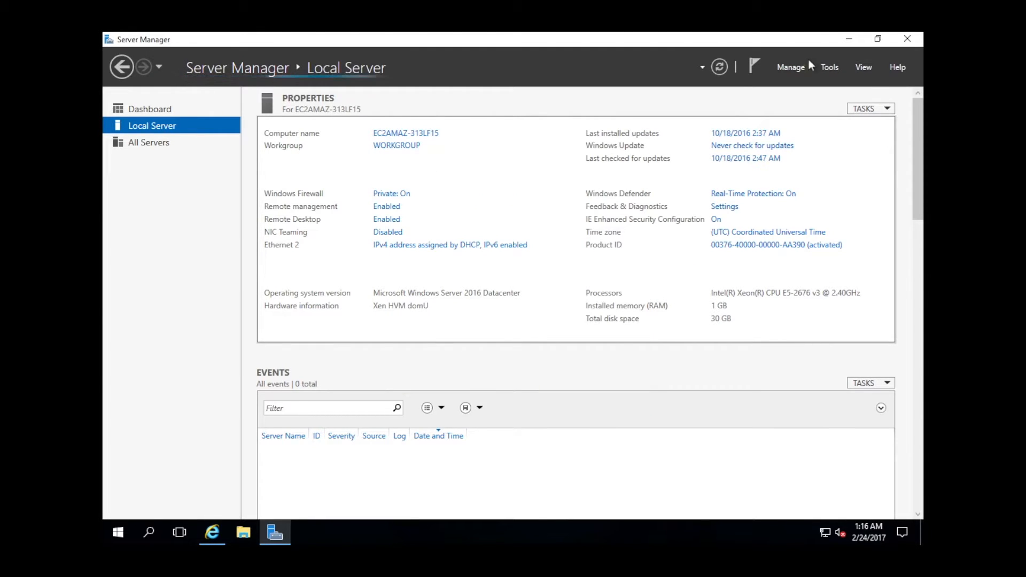
Search for nodejs and download the Node.js v6.10.0 LTS installer from nodejs.org.
click(854, 40)
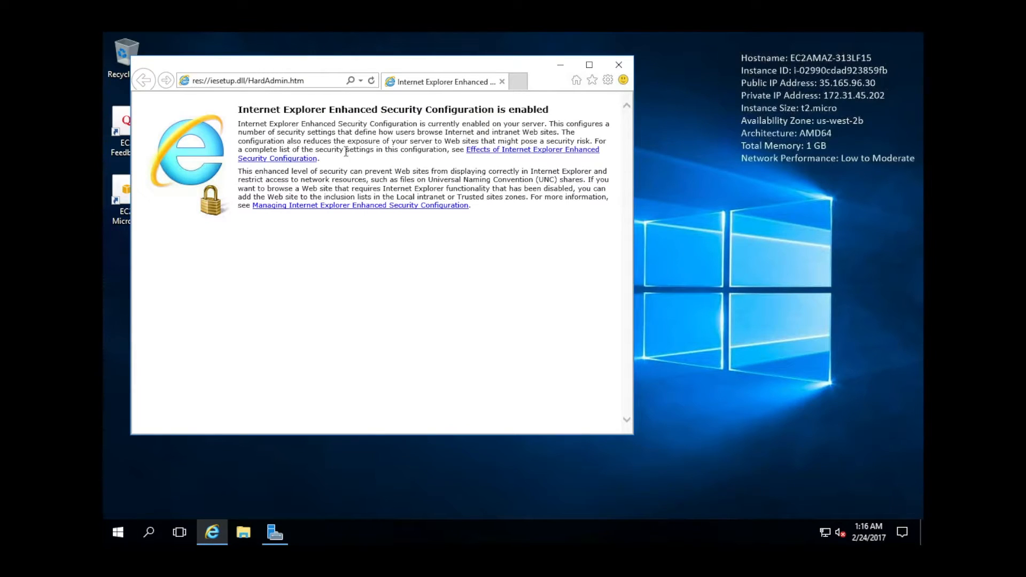
click(310, 83)
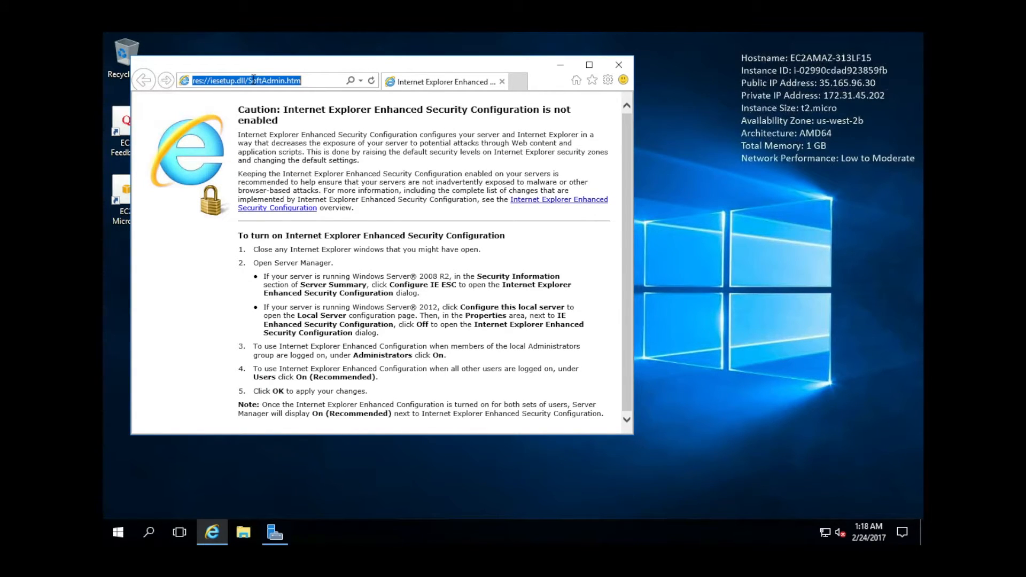
text(nodejs)
key(Return)
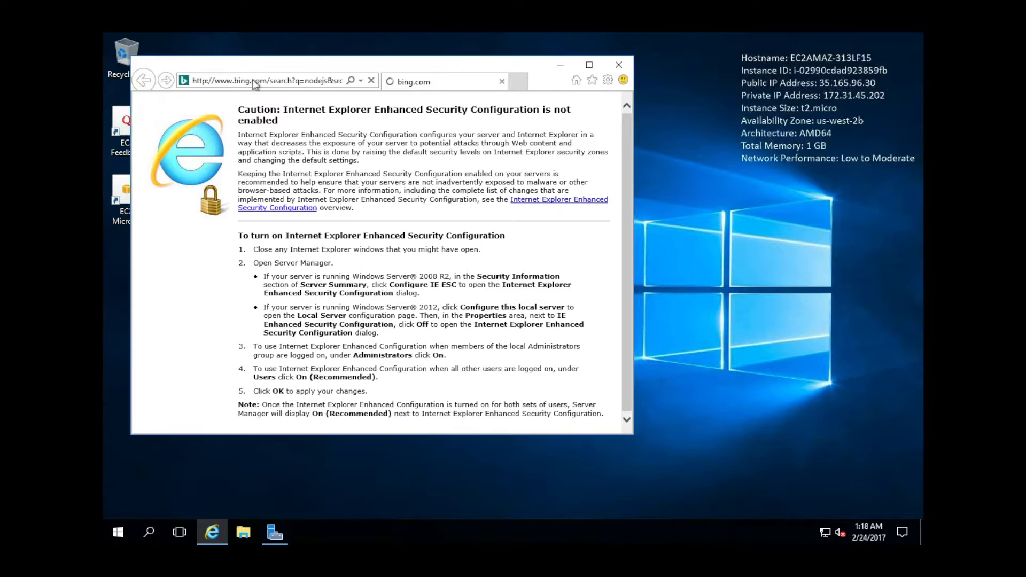
click(279, 214)
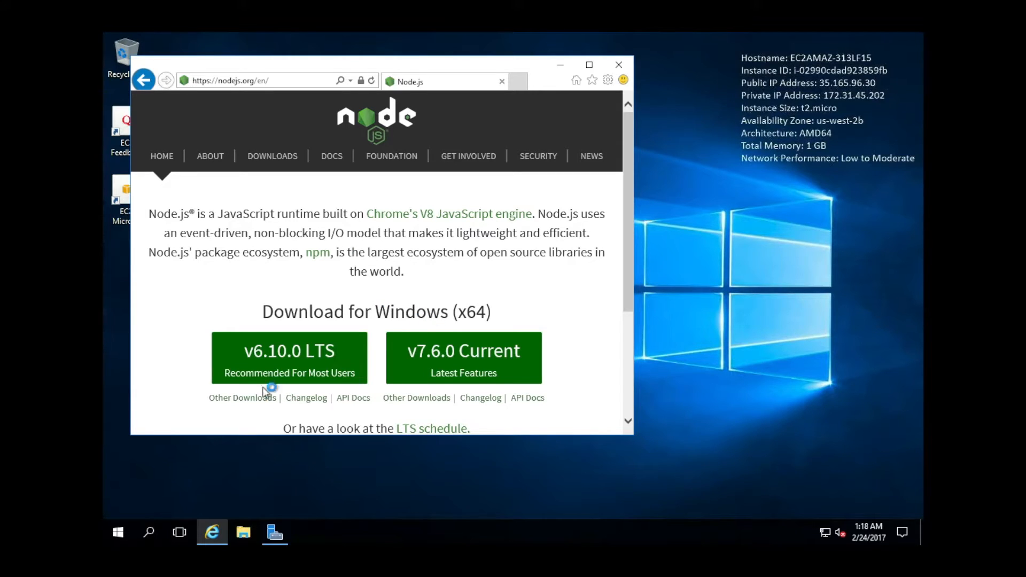
click(276, 363)
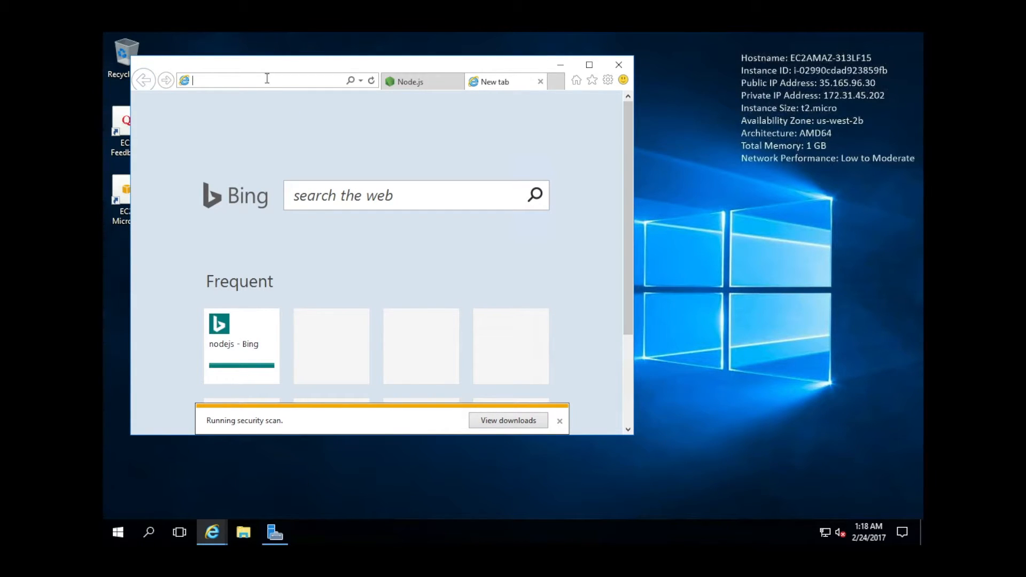
Search 'git for windows' and download the installer from the Git for Windows site.
text(git)
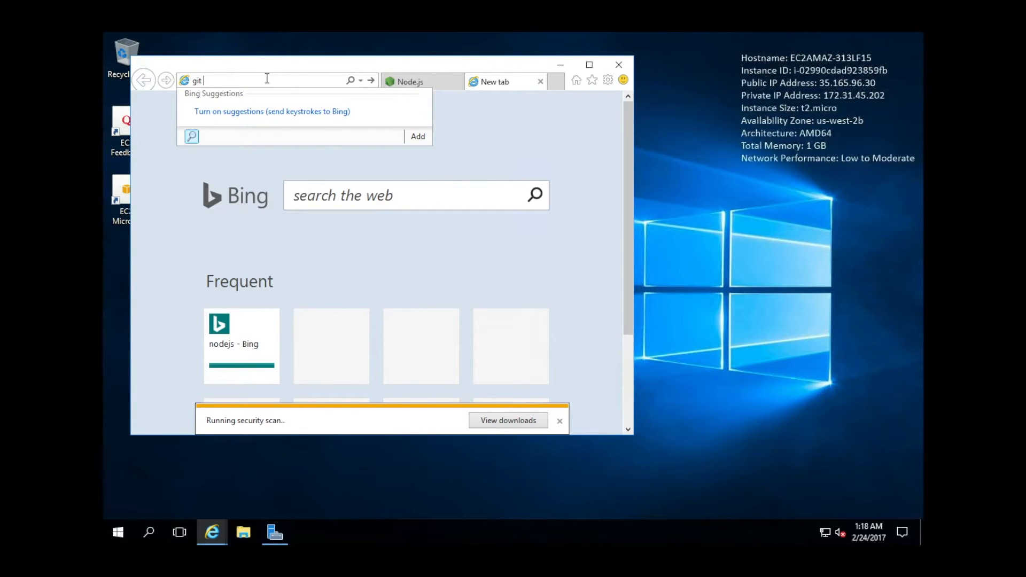
text( for windows)
key(Return)
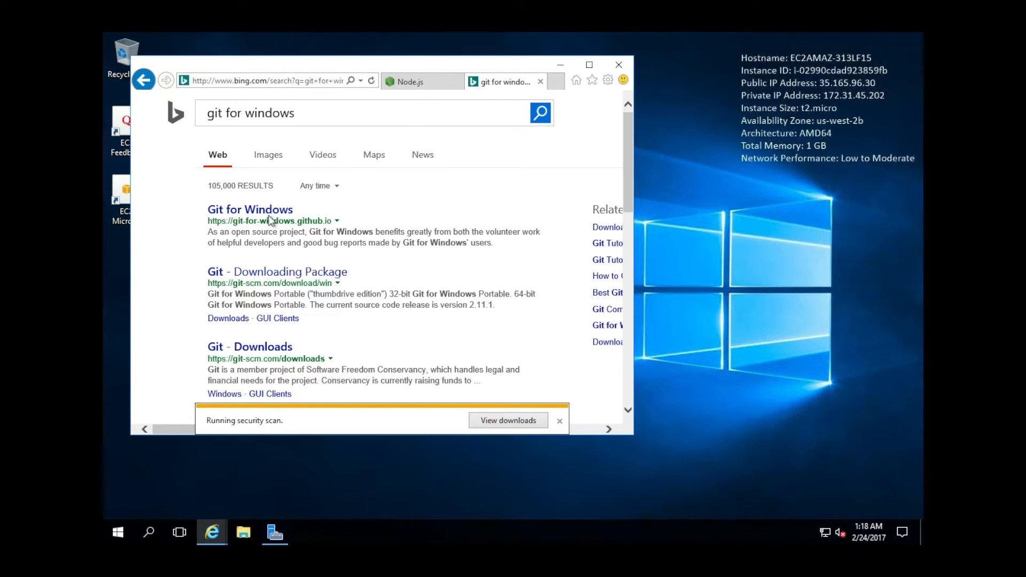
click(270, 213)
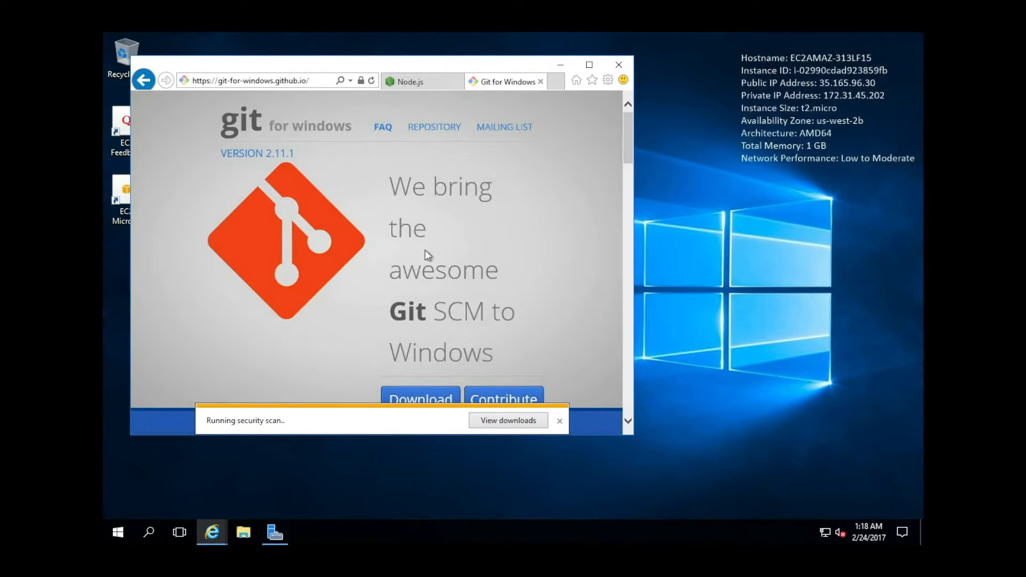
click(424, 398)
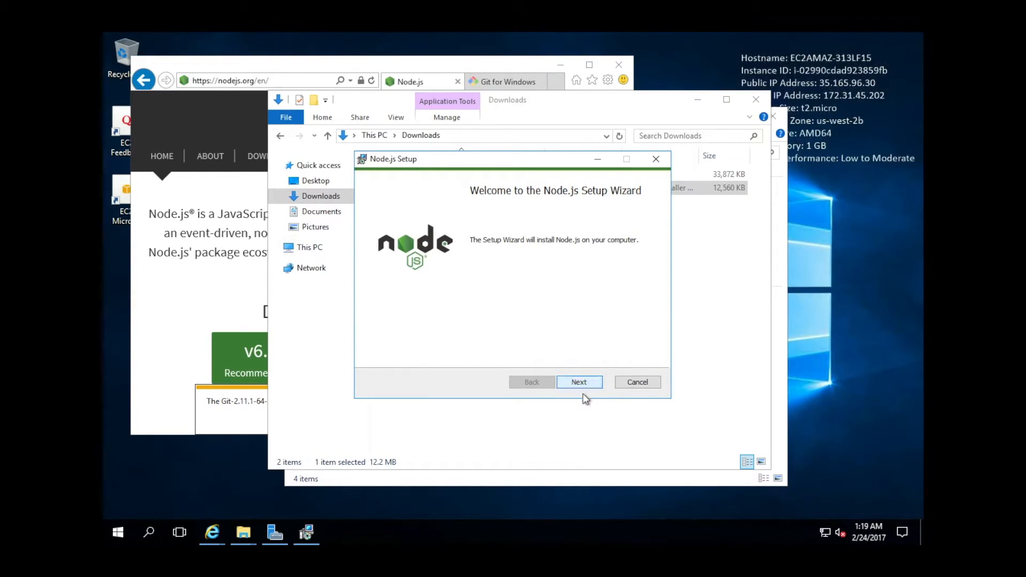
Install Node.js, accepting its license and default settings.
click(583, 382)
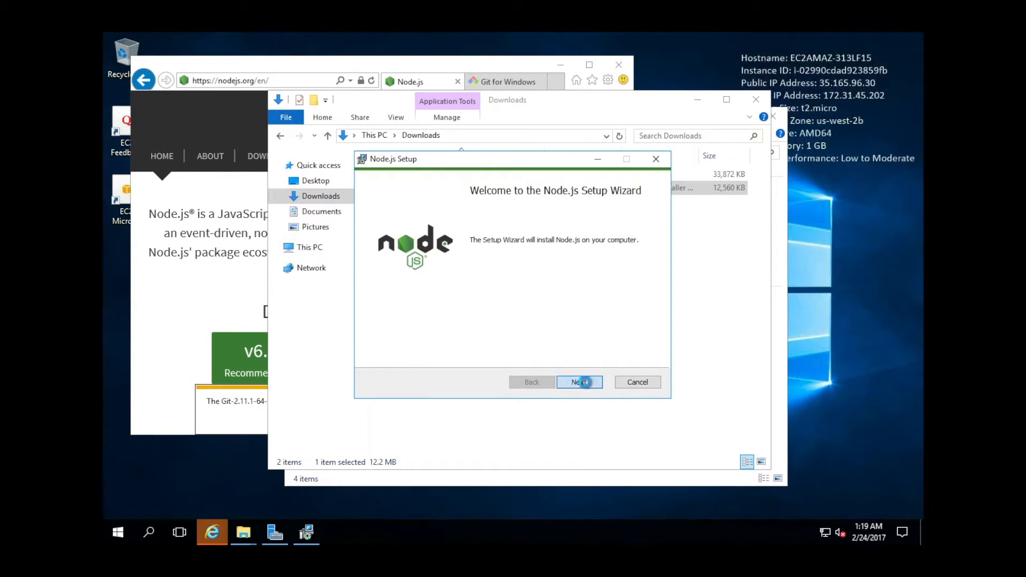
click(469, 352)
click(572, 379)
click(571, 379)
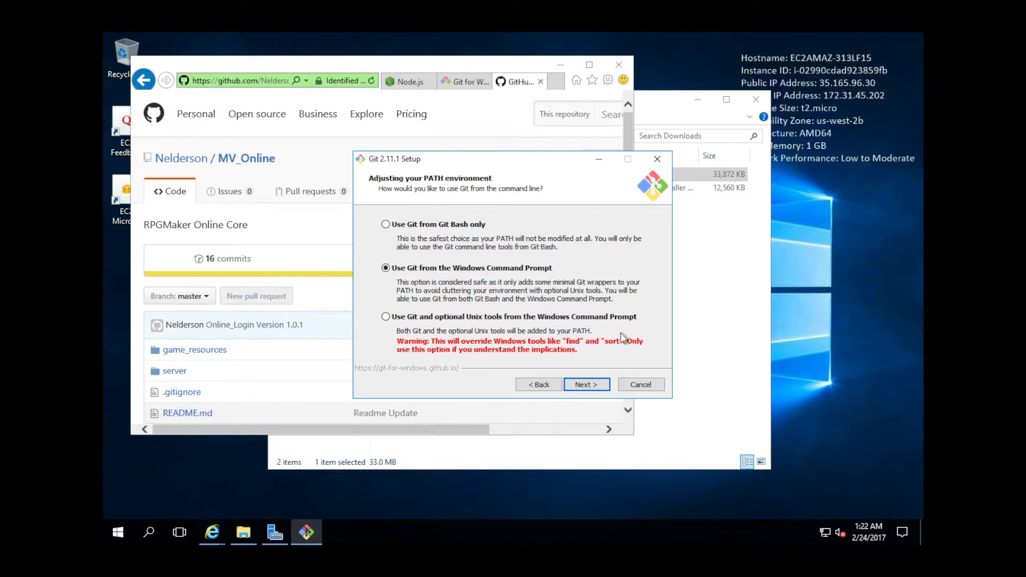
Install Git with default PATH, line-ending, terminal and credential manager options.
click(592, 385)
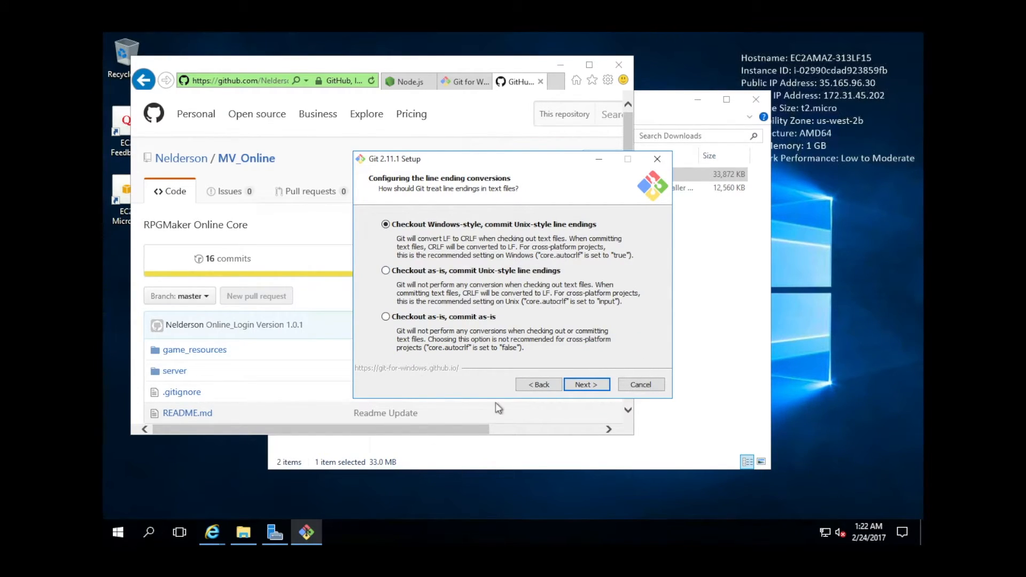
click(593, 389)
click(593, 389)
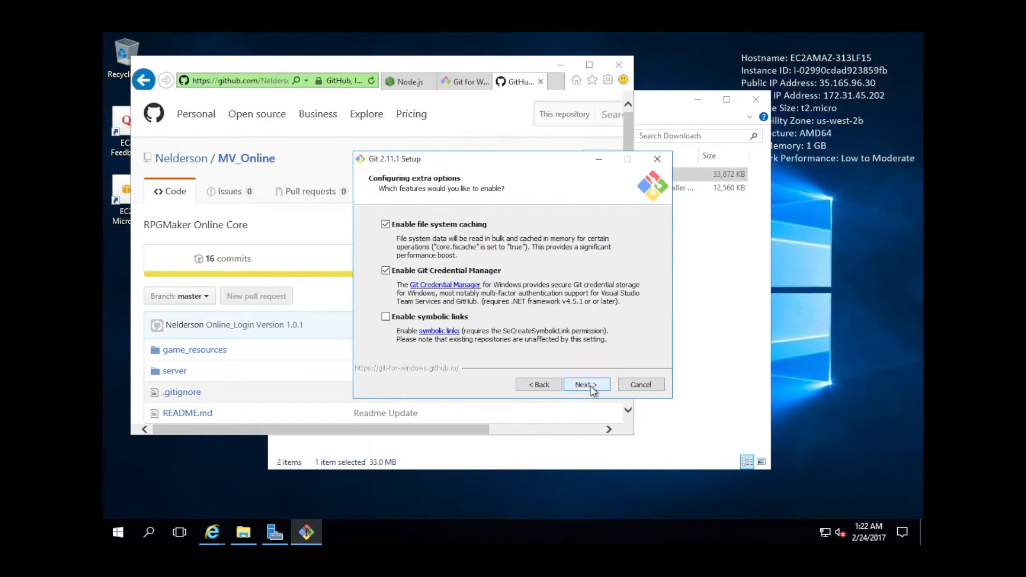
click(593, 389)
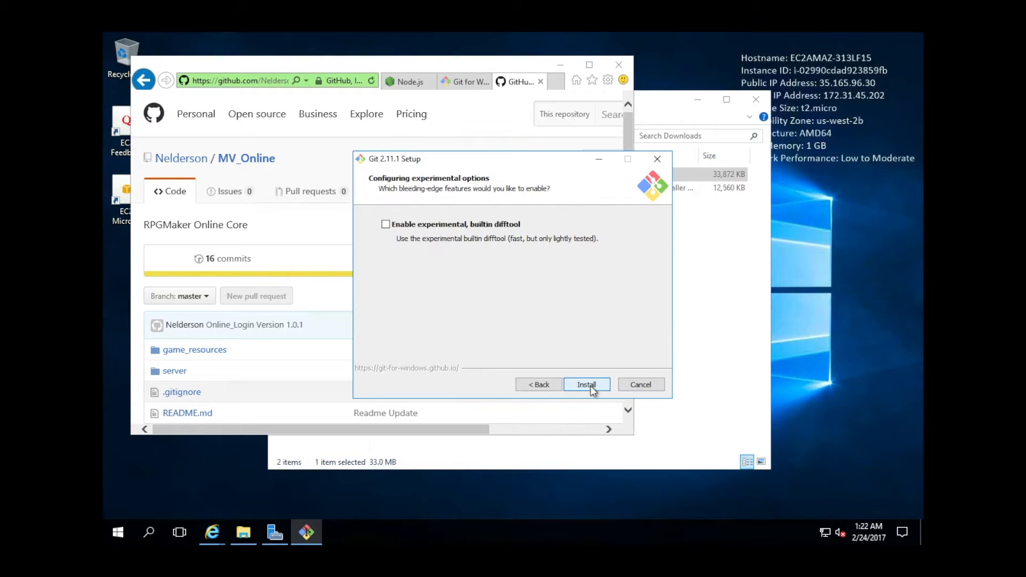
click(593, 389)
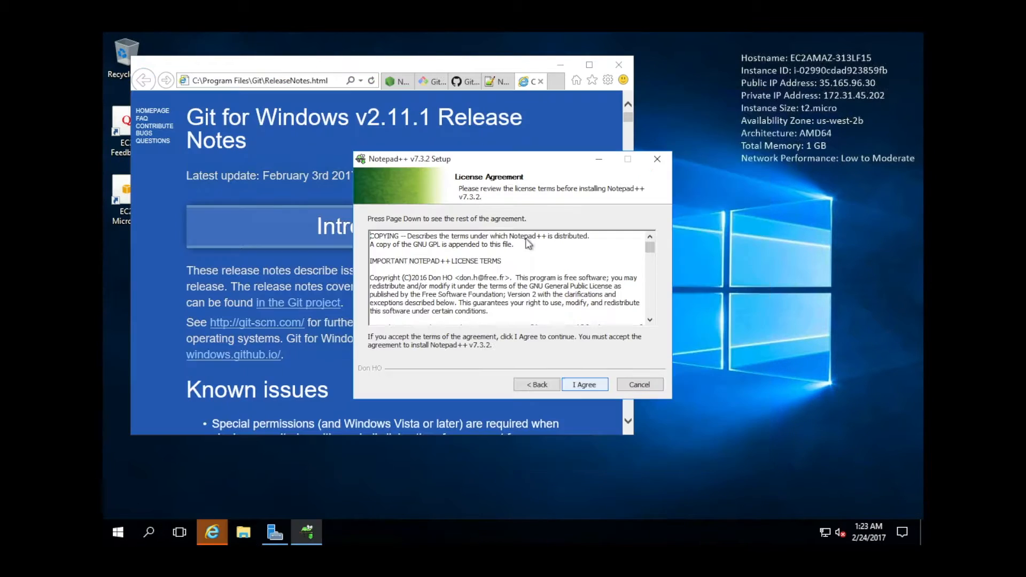
Install Notepad++ v7.3.2 with the default folder and components.
click(593, 384)
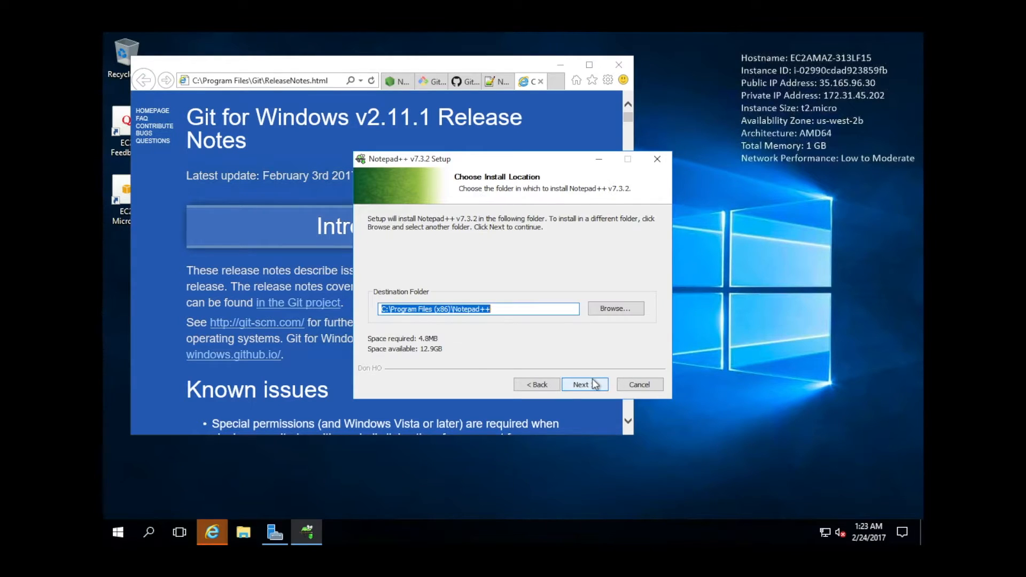
click(592, 389)
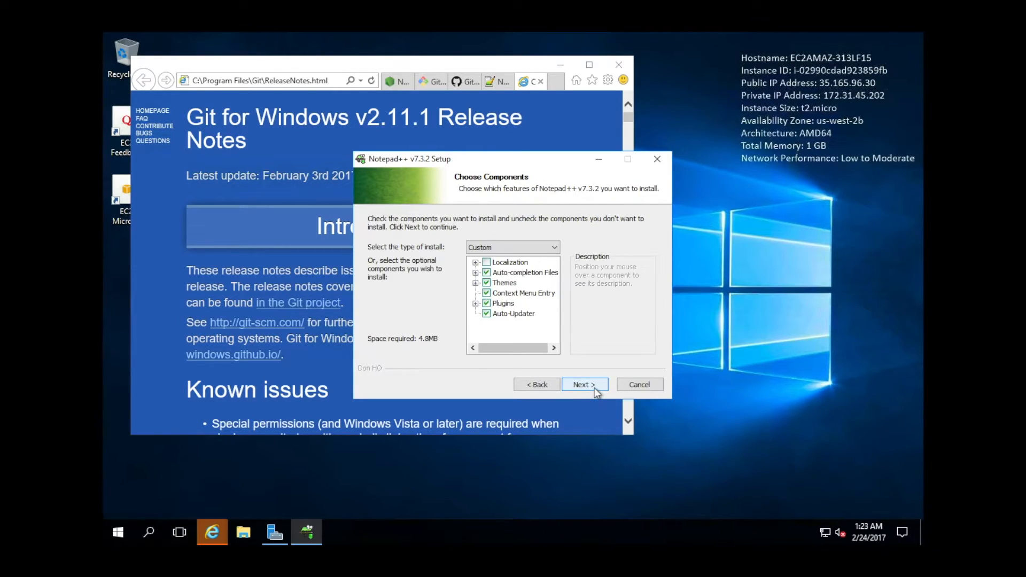
click(593, 388)
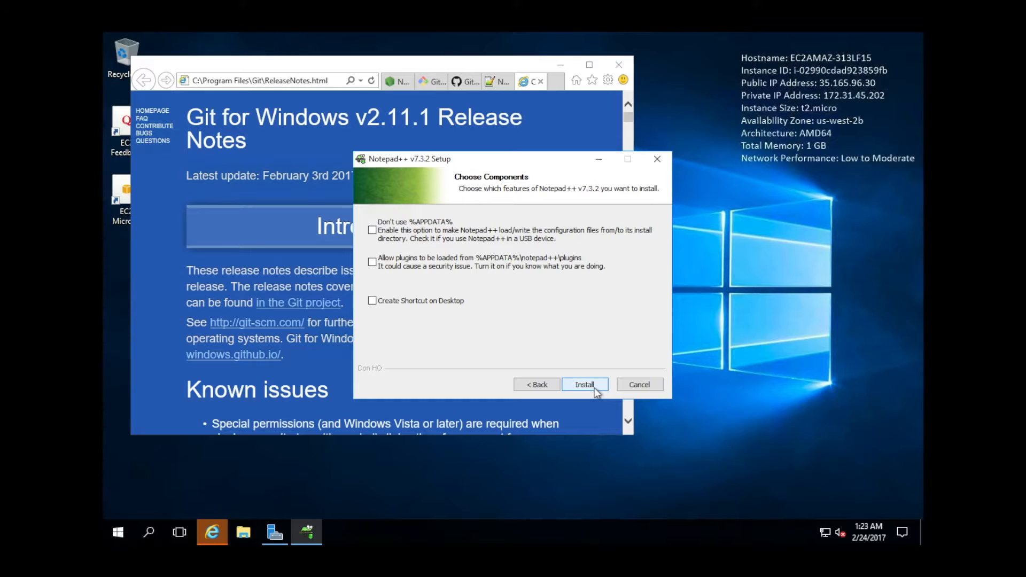
click(594, 386)
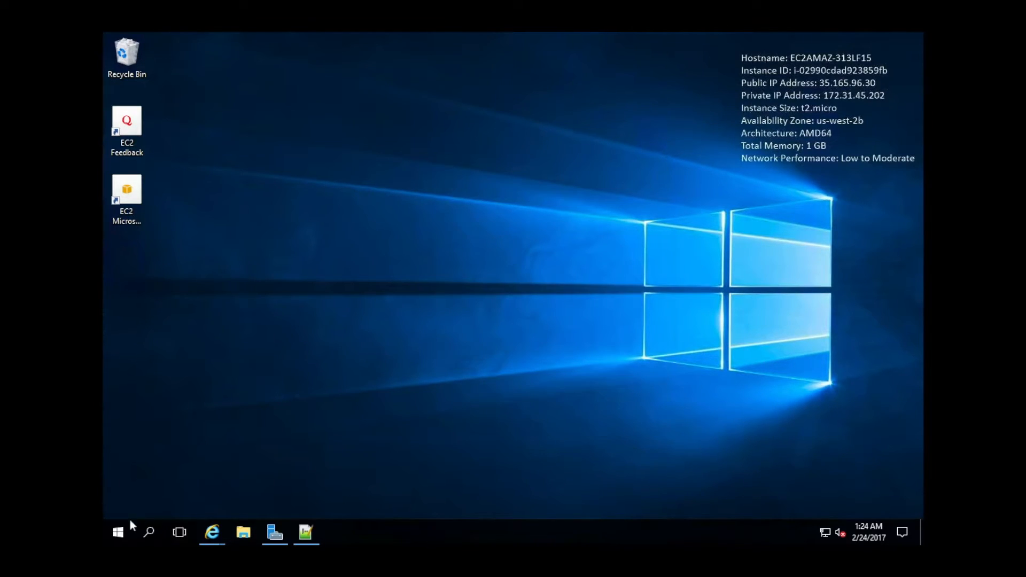
Find cmd in Start search and open Command Prompt as administrator.
click(117, 529)
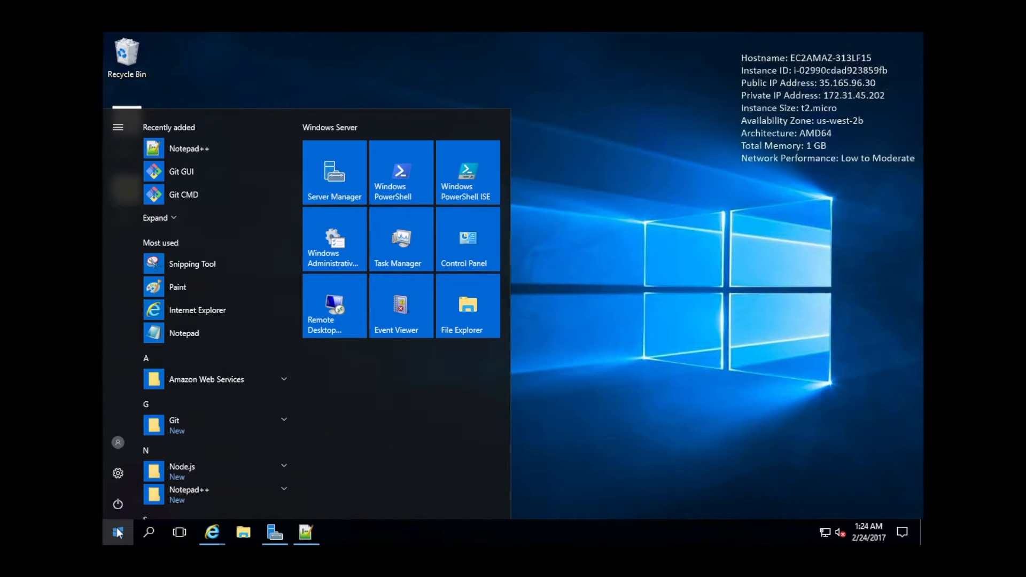
click(118, 532)
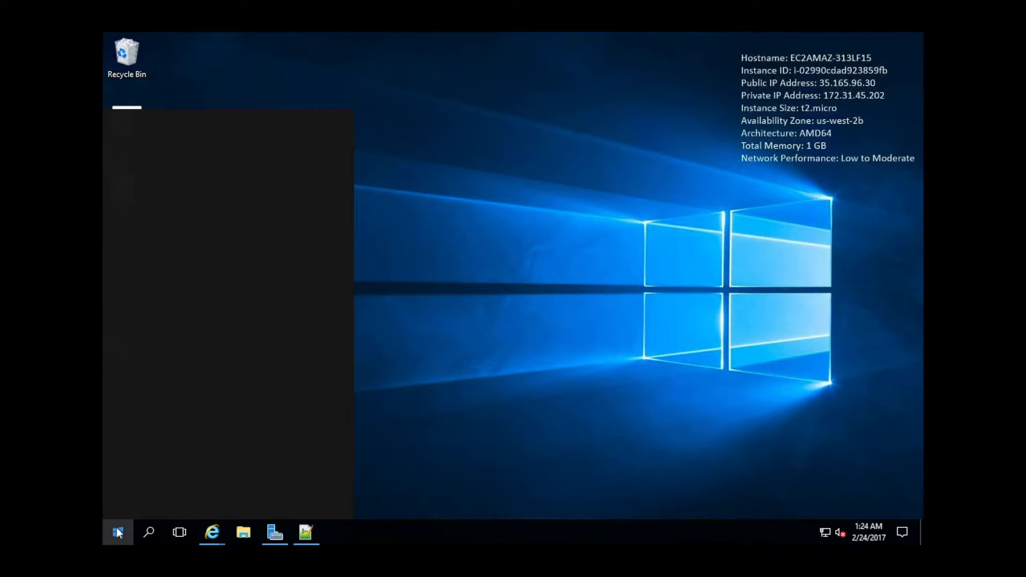
click(153, 523)
text(c)
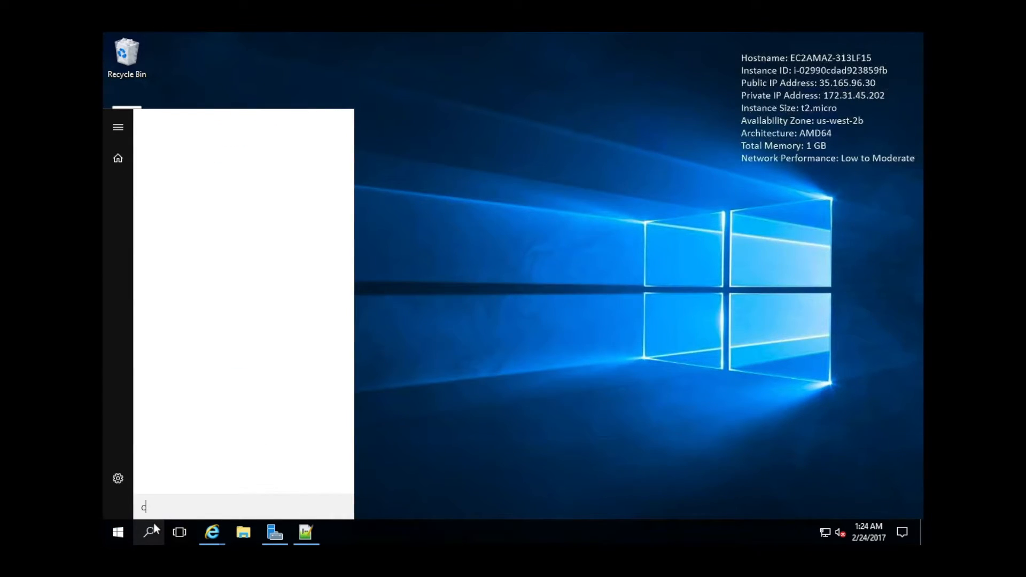
text(md)
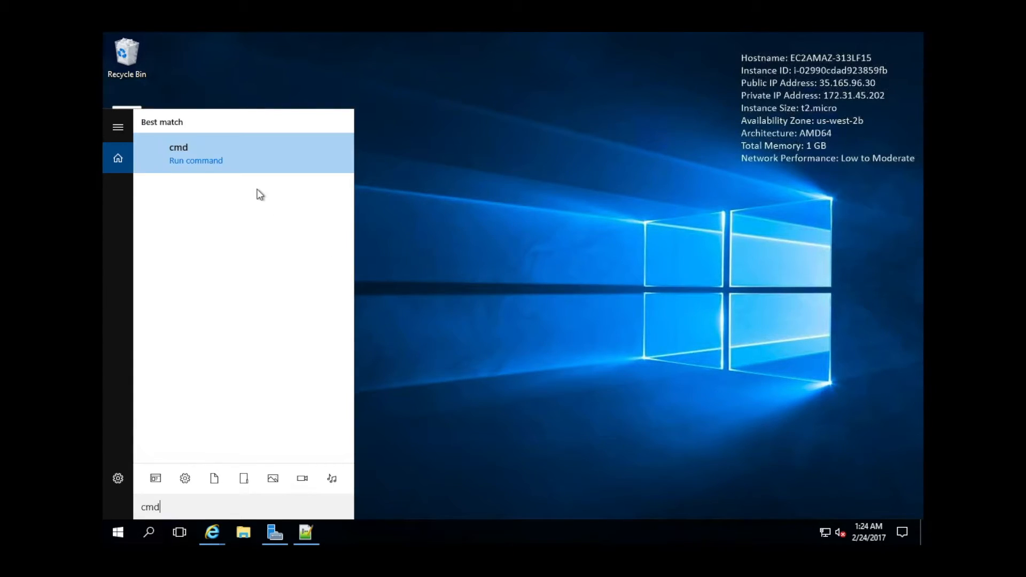
click(181, 170)
click(267, 140)
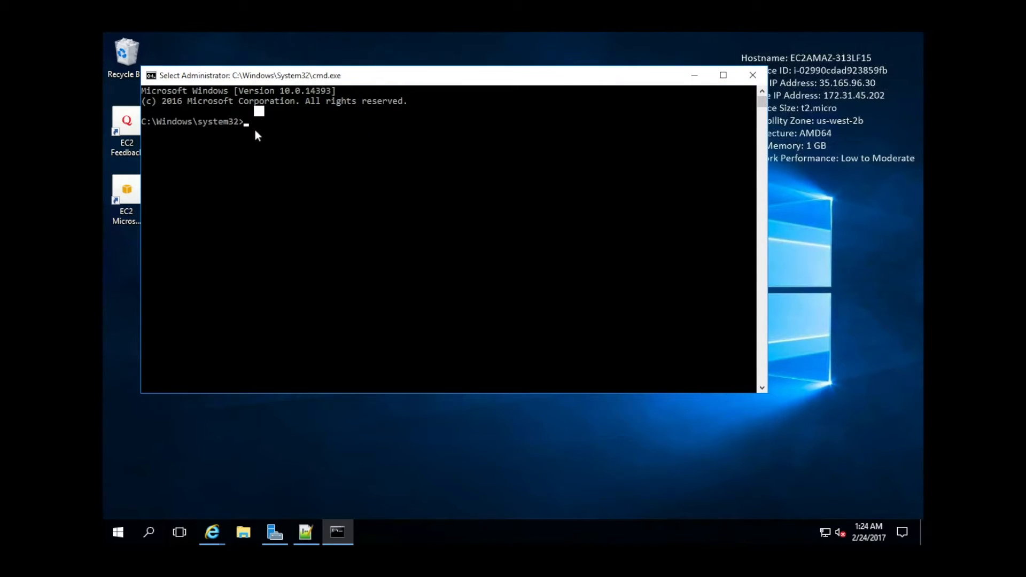
key(Escape)
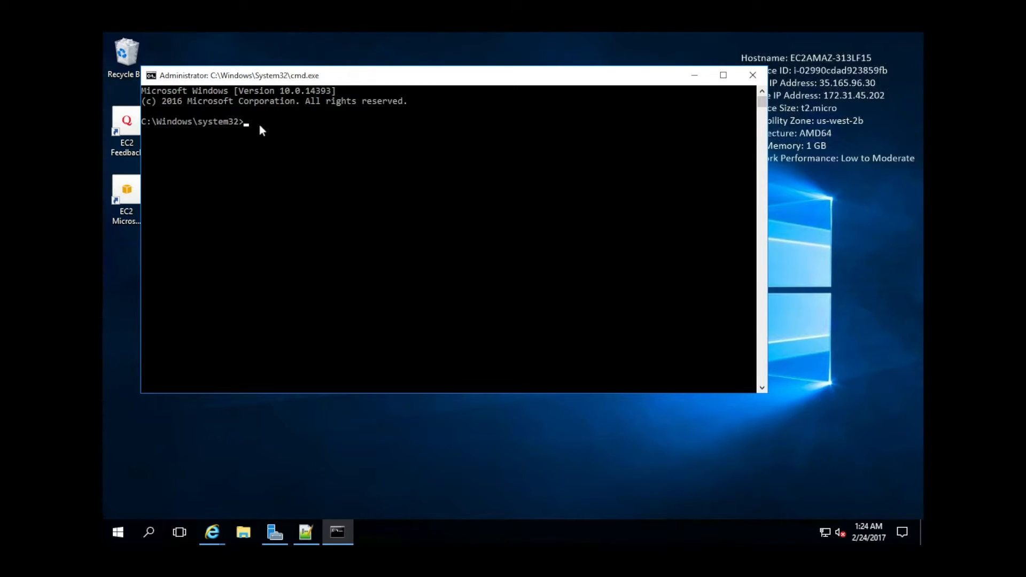
Run node -v and git --version, confirming v6.10.0 and 2.11.1.windows.1.
text(node -v)
key(Return)
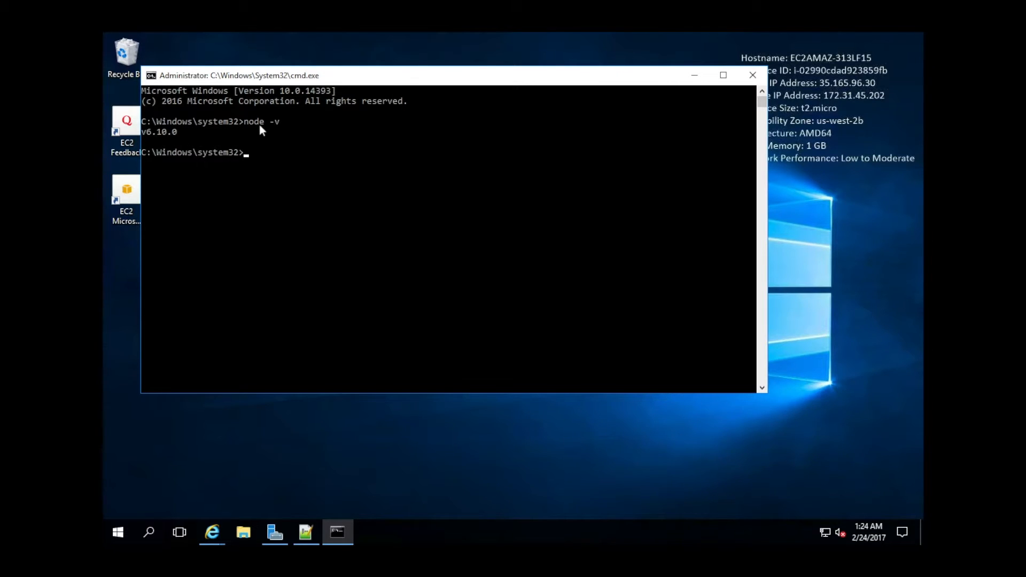
text(git --version)
key(Return)
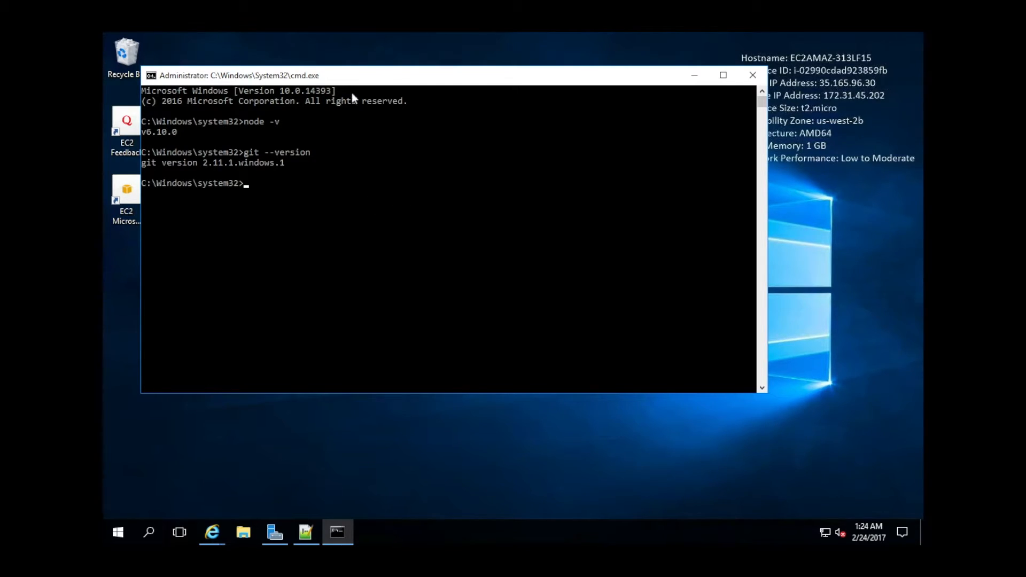
drag(359, 83, 405, 82)
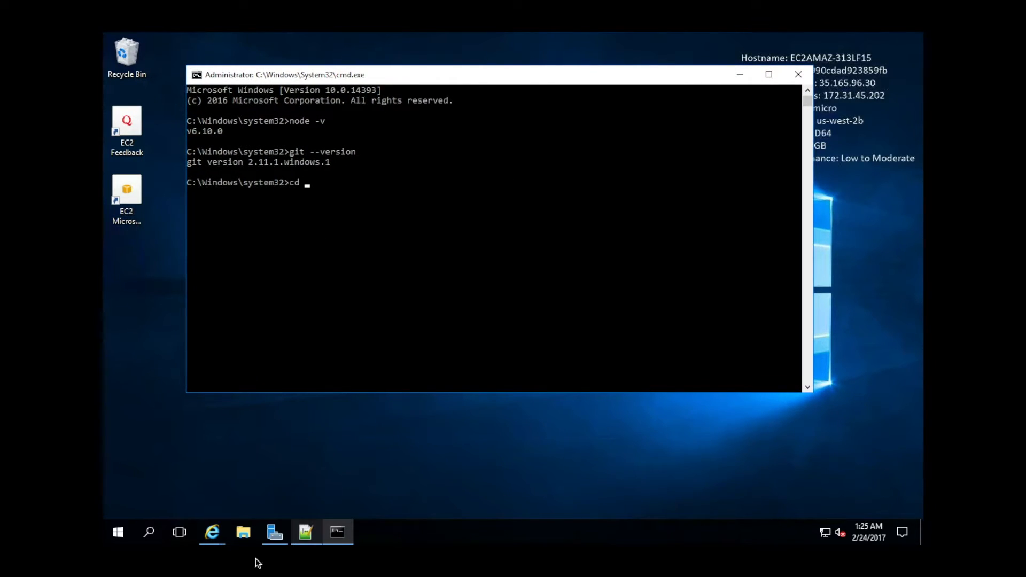
Browse File Explorer to C:\Users\Administrator\Desktop and copy its path.
click(249, 541)
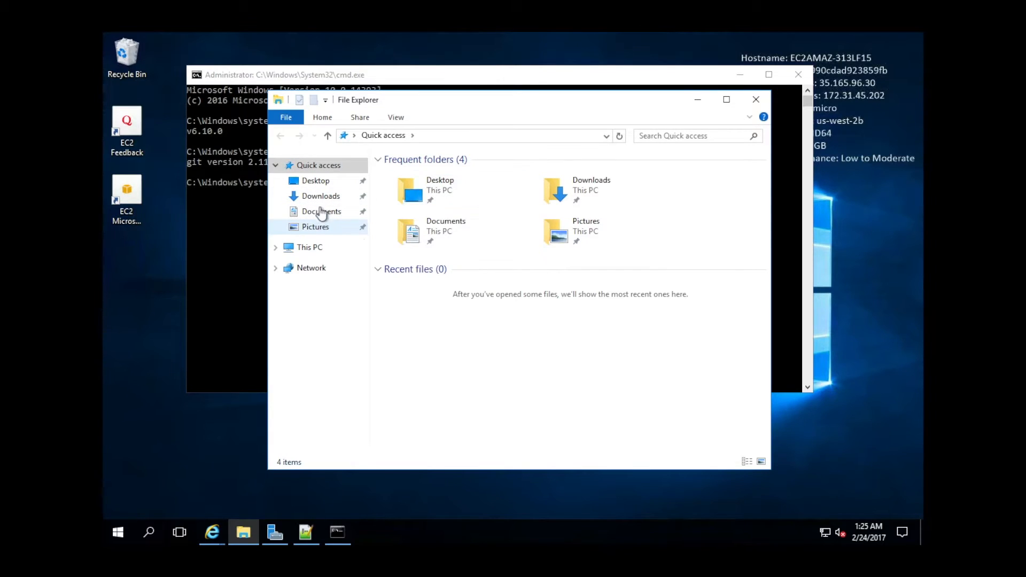
click(317, 181)
click(470, 136)
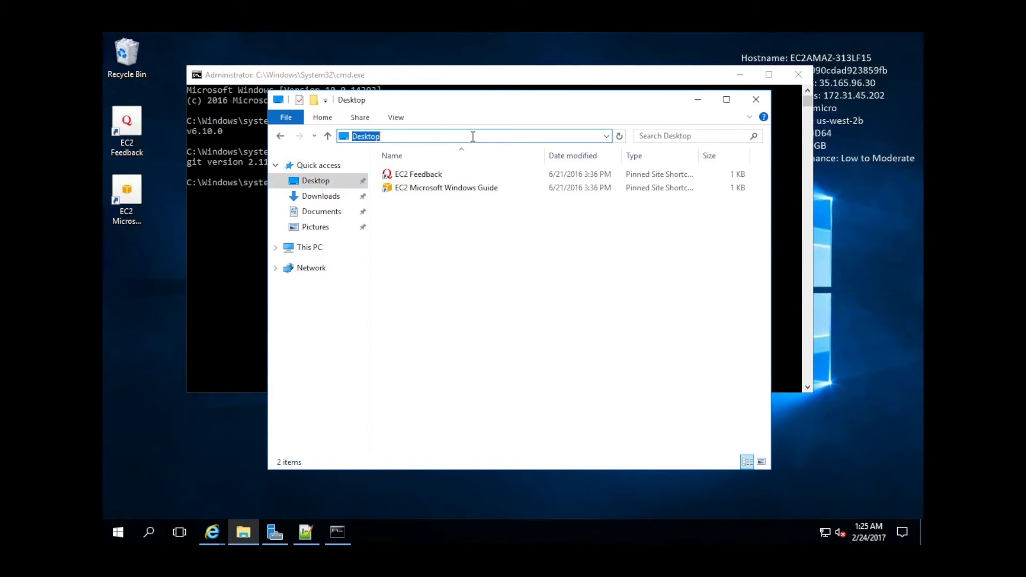
click(316, 249)
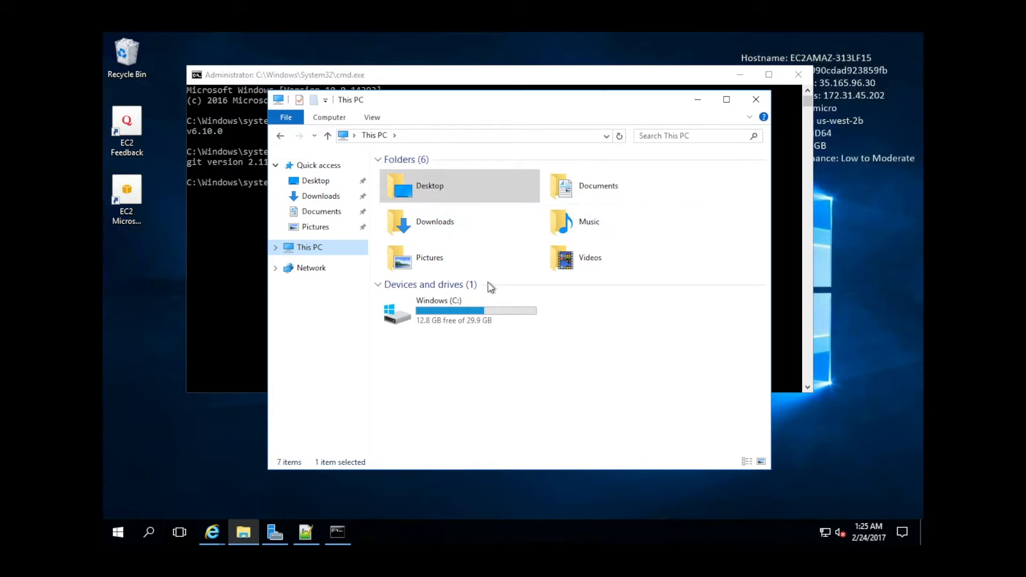
click(439, 320)
double_click(440, 320)
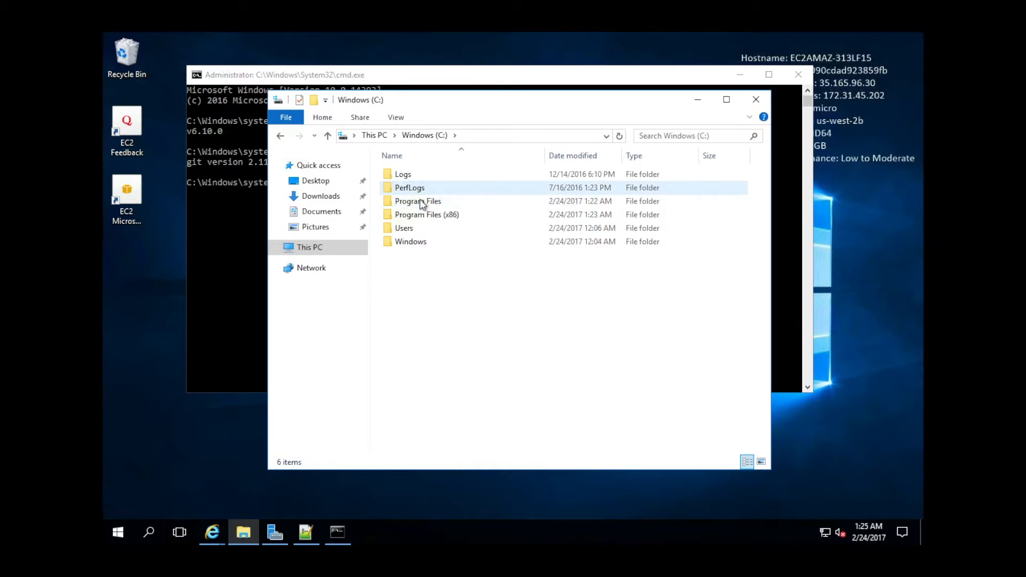
double_click(420, 228)
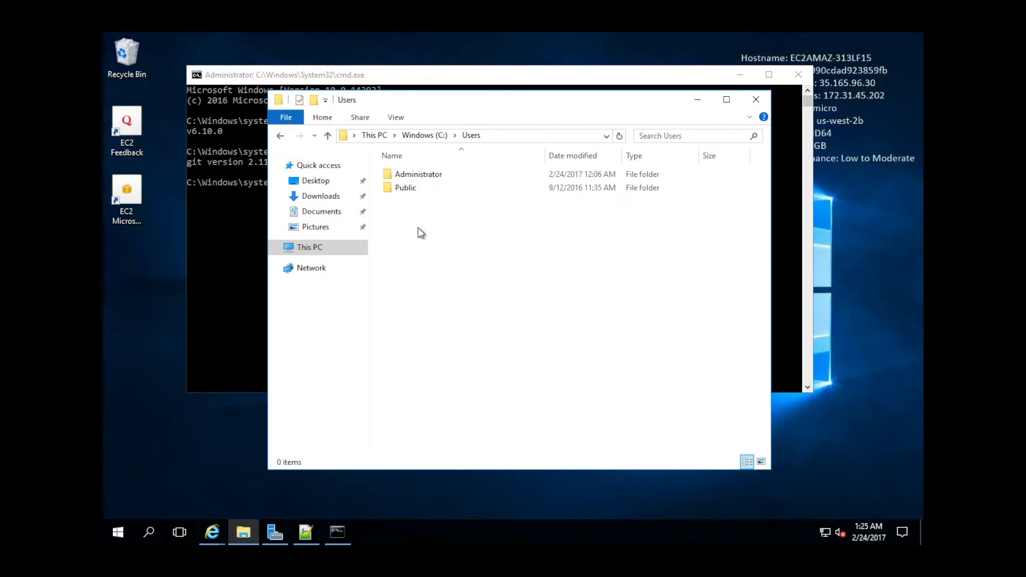
double_click(421, 177)
double_click(420, 192)
click(577, 134)
key(ctrl+c)
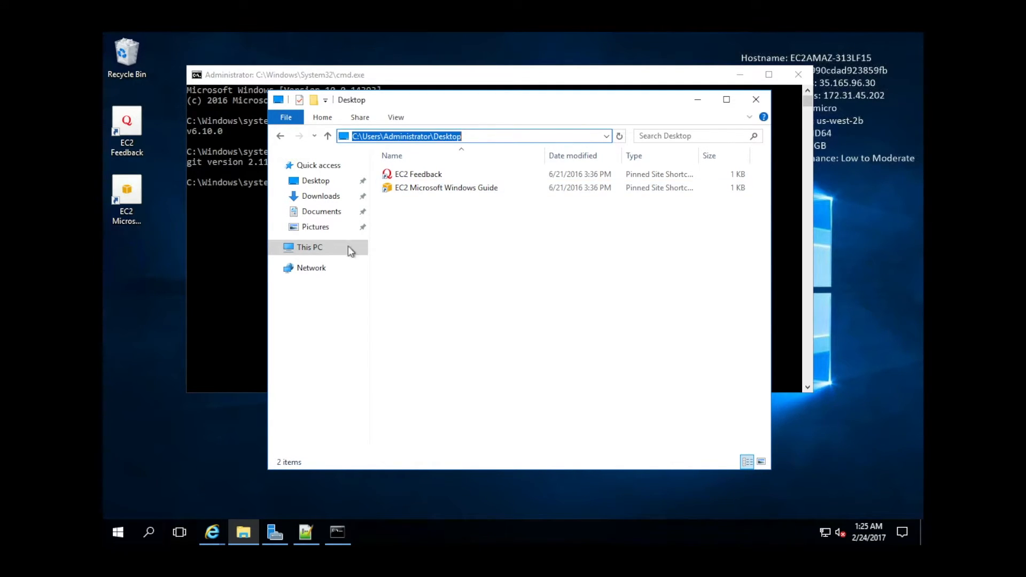
Enter cd followed by the pasted Desktop path in Command Prompt.
click(231, 253)
text(cd)
key(ctrl+v)
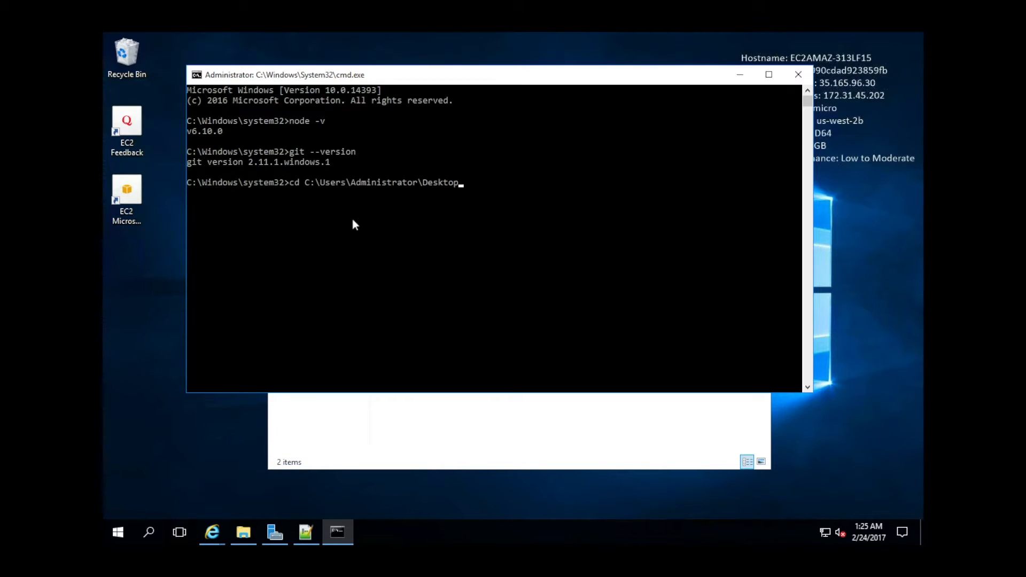
Change into the Desktop folder, then select MV_Online's HTTPS clone URL on GitHub.
key(Return)
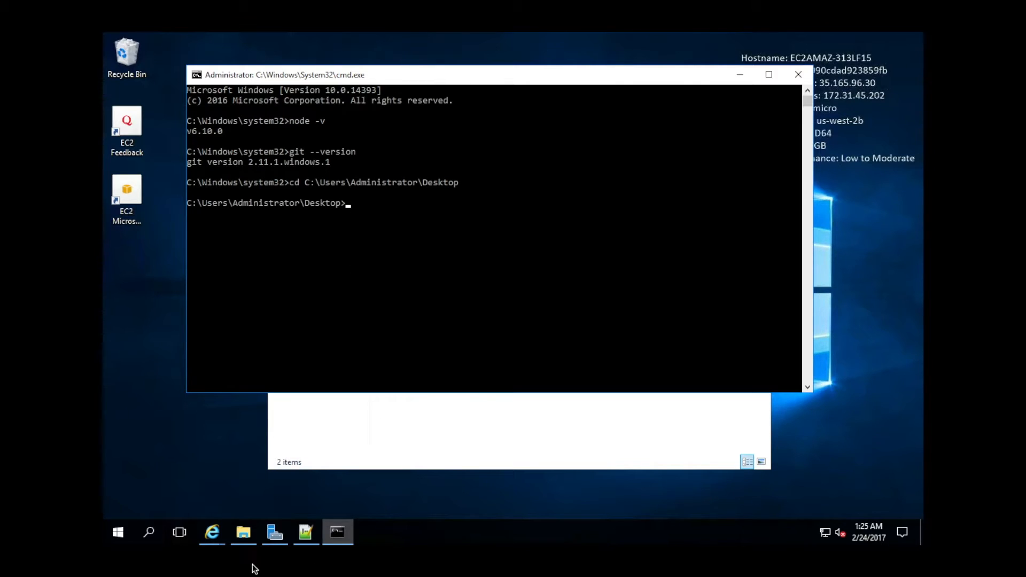
click(215, 536)
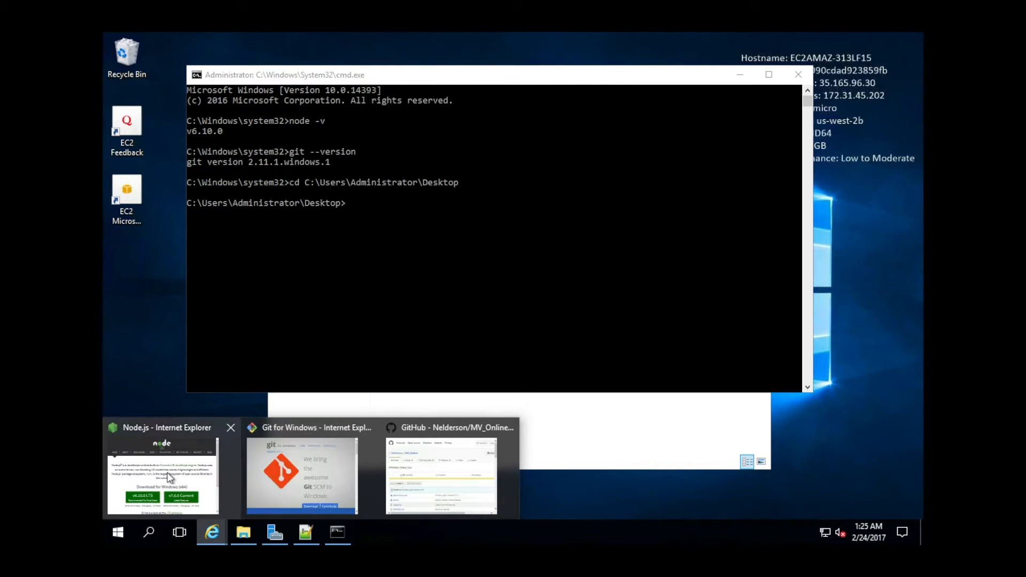
click(438, 482)
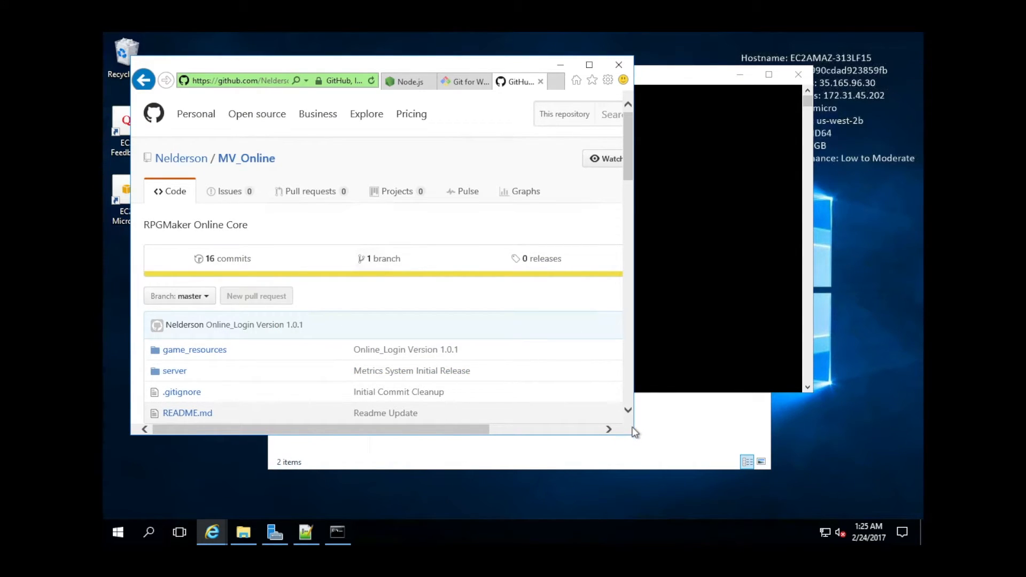
mouse_move(633, 434)
mouse_down()
mouse_move(795, 519)
mouse_move(850, 501)
mouse_up()
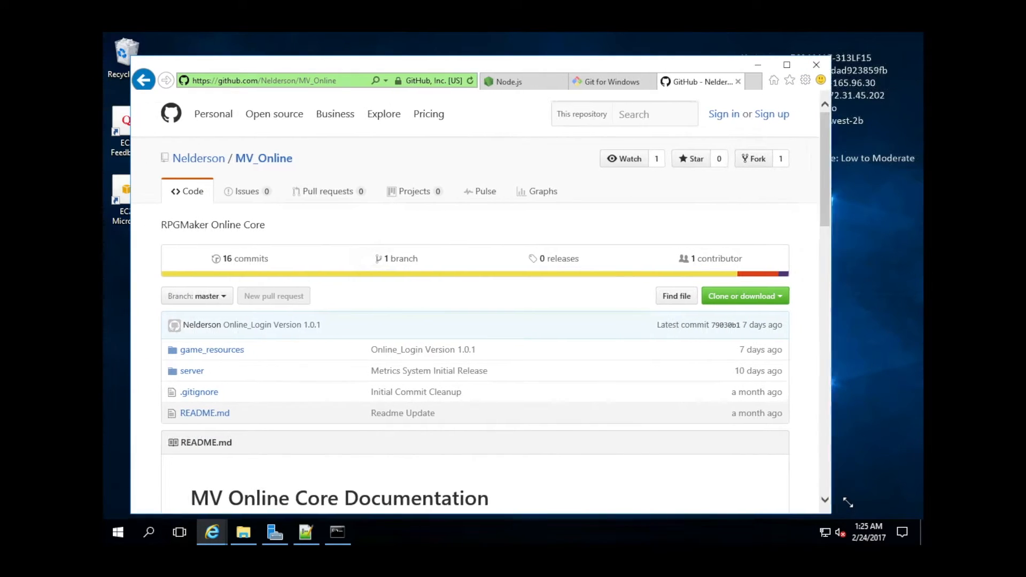
click(780, 300)
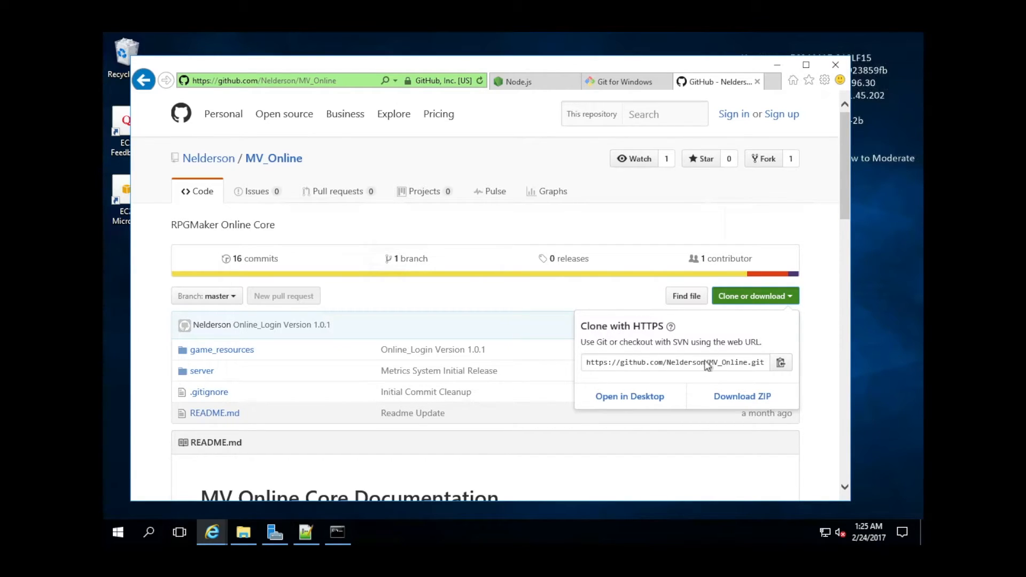
click(650, 363)
key(ctrl+c)
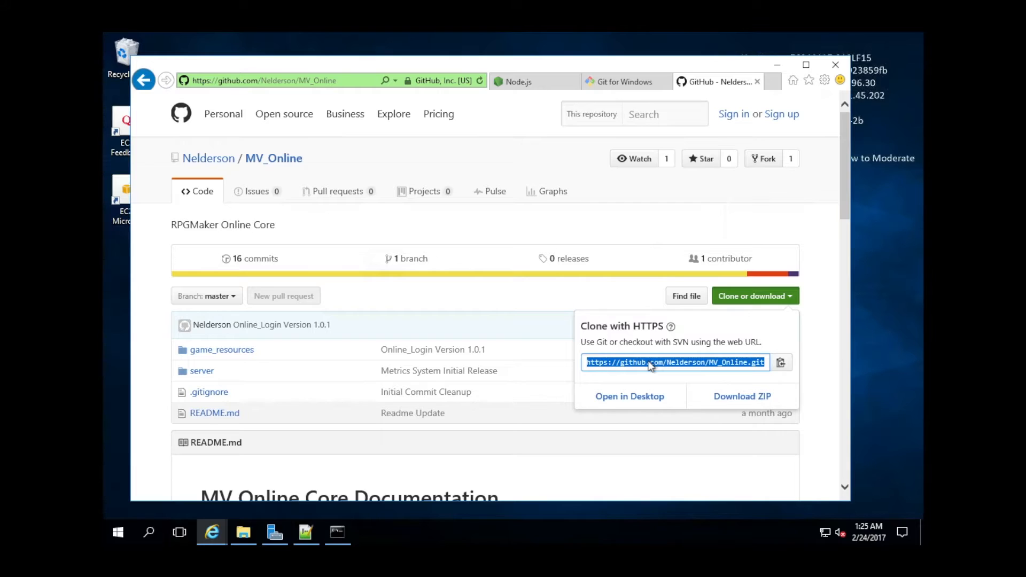
Run git clone with the pasted MV_Online HTTPS URL.
click(338, 532)
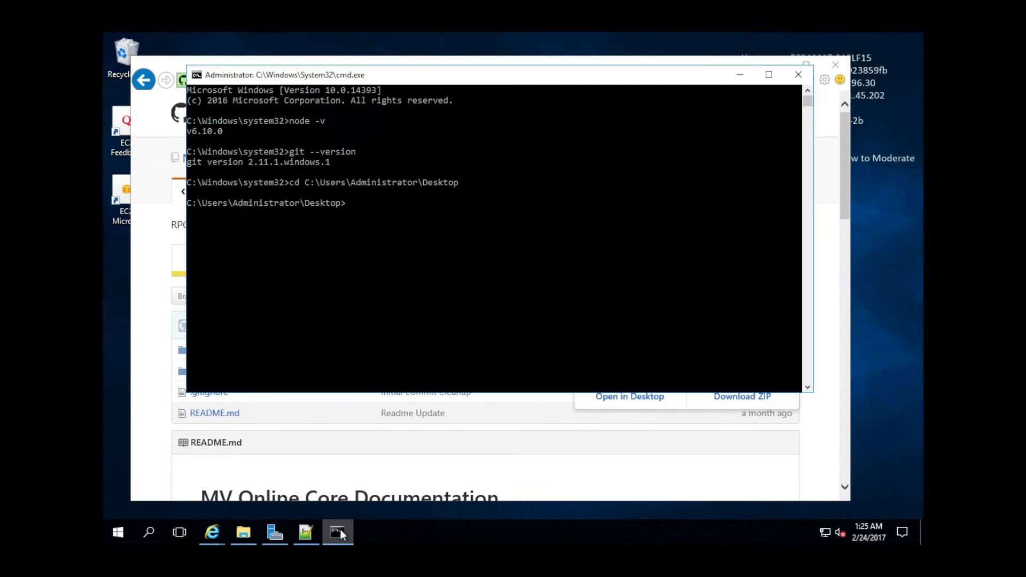
click(399, 275)
text(git clone)
key(ctrl+v)
key(Return)
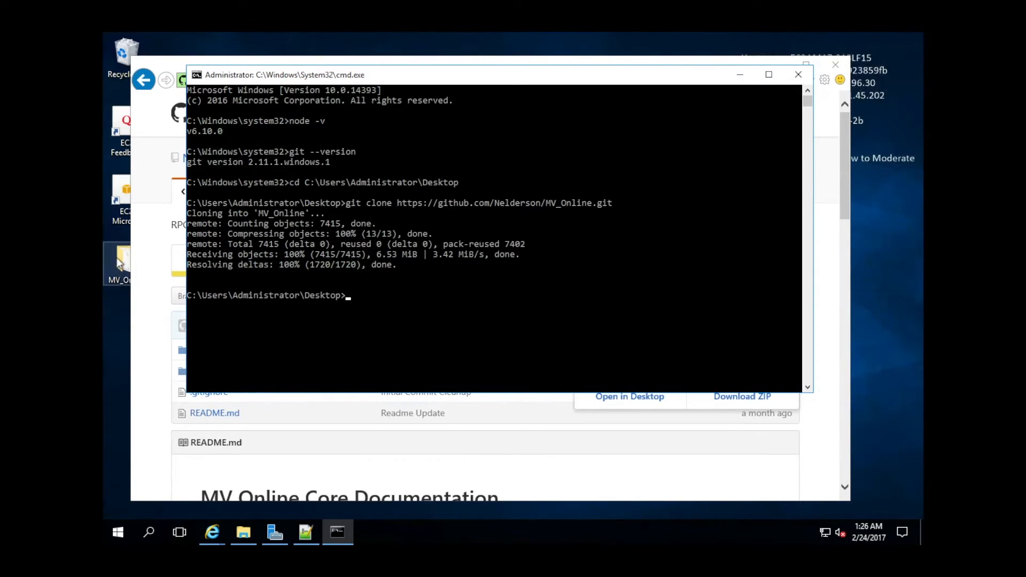
Change into the MV_Online folder and enter git pull.
text(cd MV_Online)
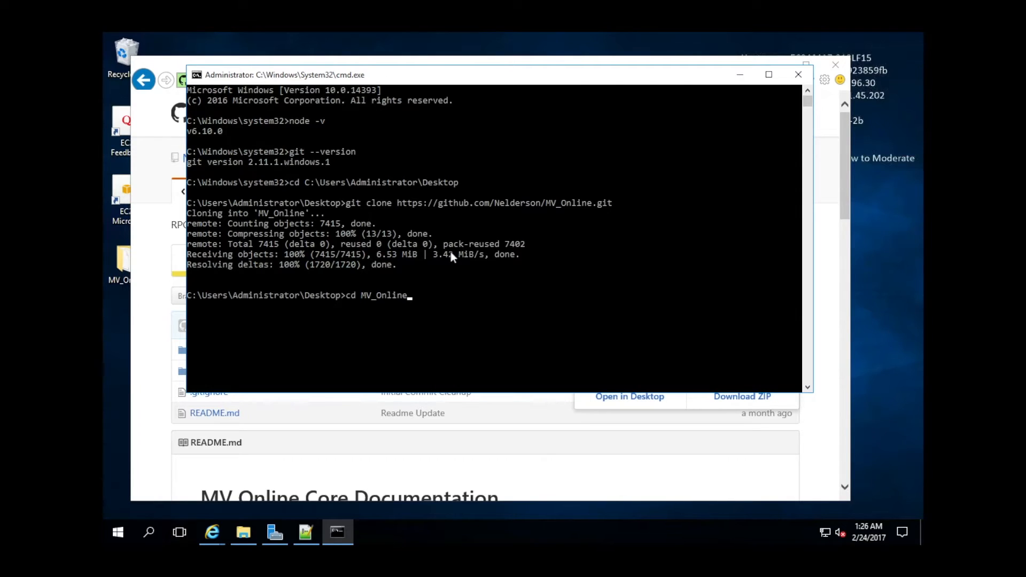
key(Return)
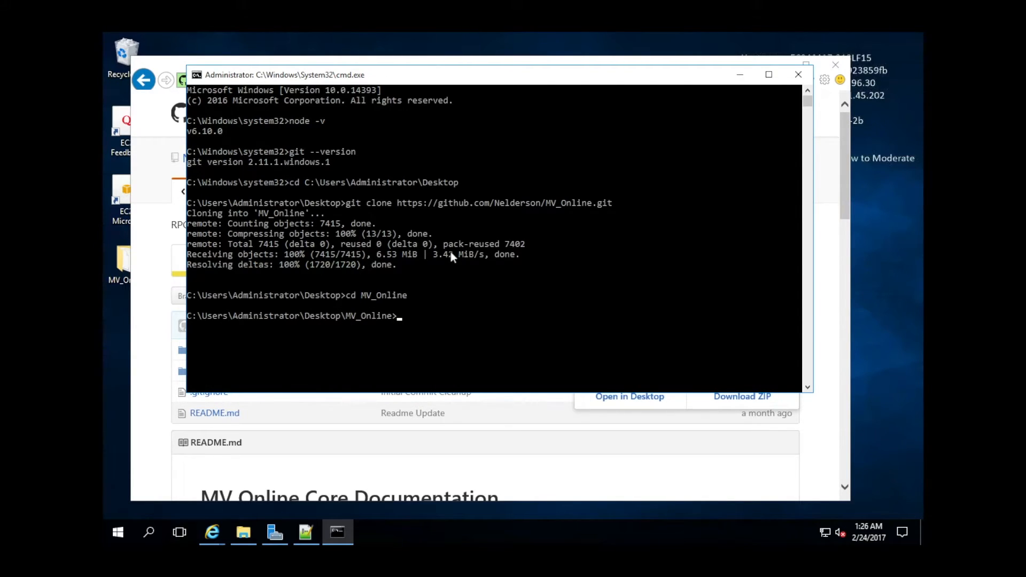
text(git pull)
Run git pull, then resize and reposition the Notepad++ window showing config.js.
key(Return)
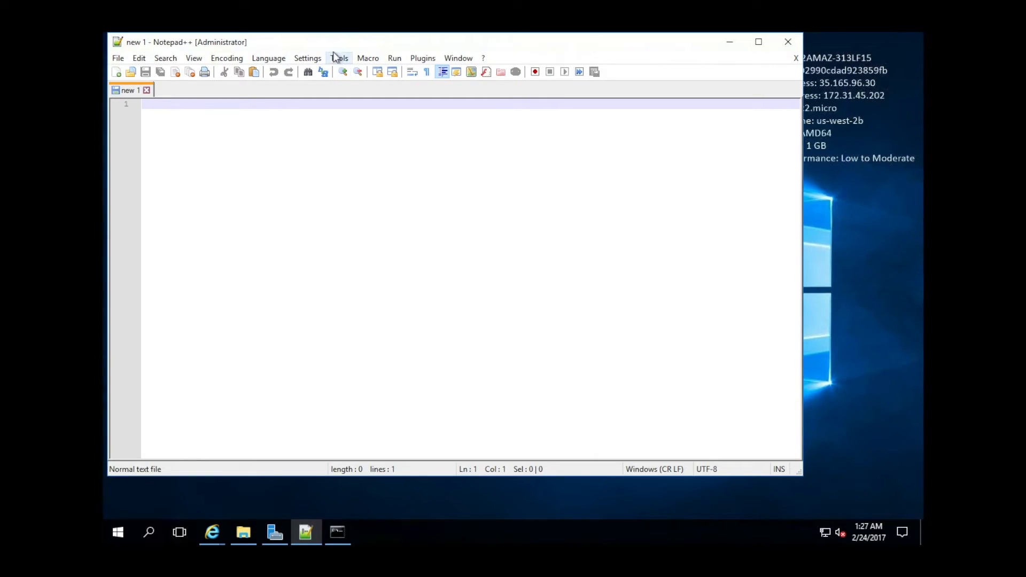
drag(353, 32, 497, 46)
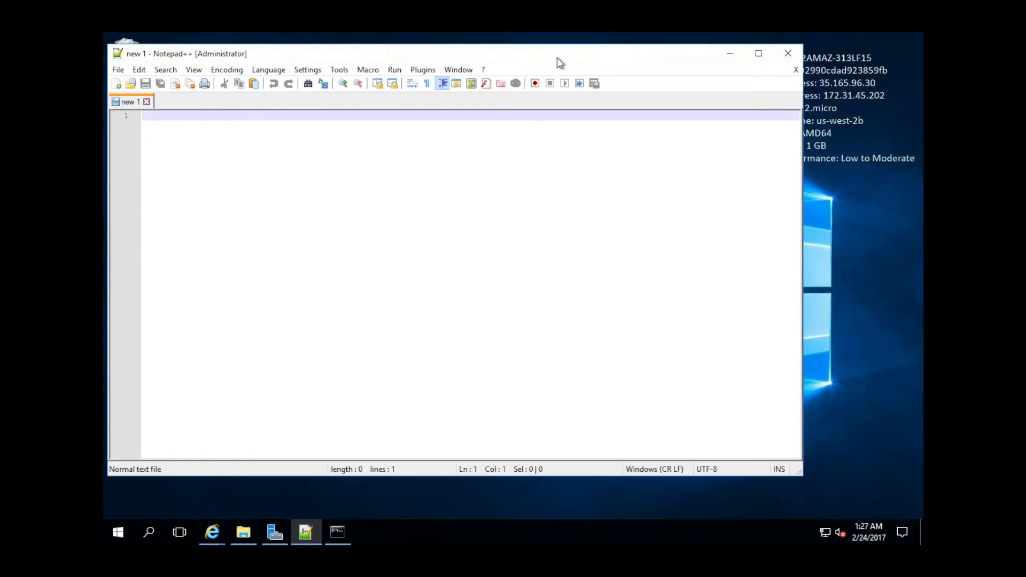
drag(665, 63, 650, 62)
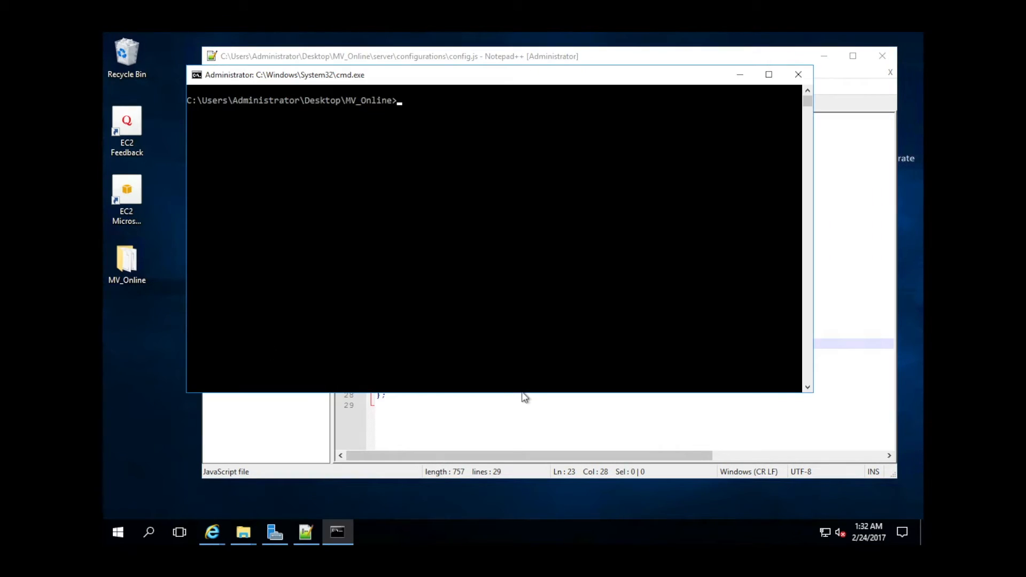
click(522, 395)
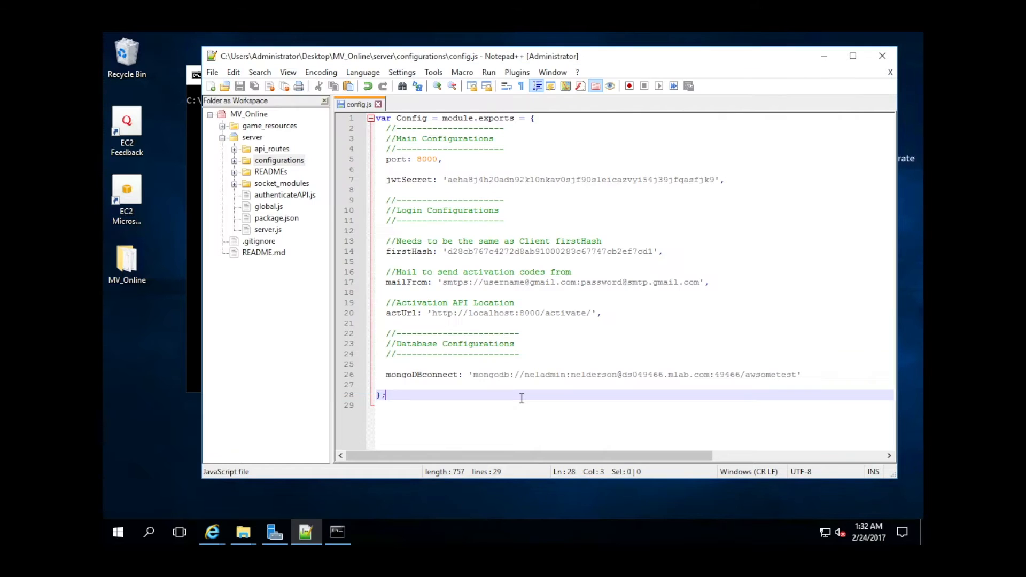
Enter cd server in the Command Prompt.
click(190, 215)
click(446, 138)
text(cd server)
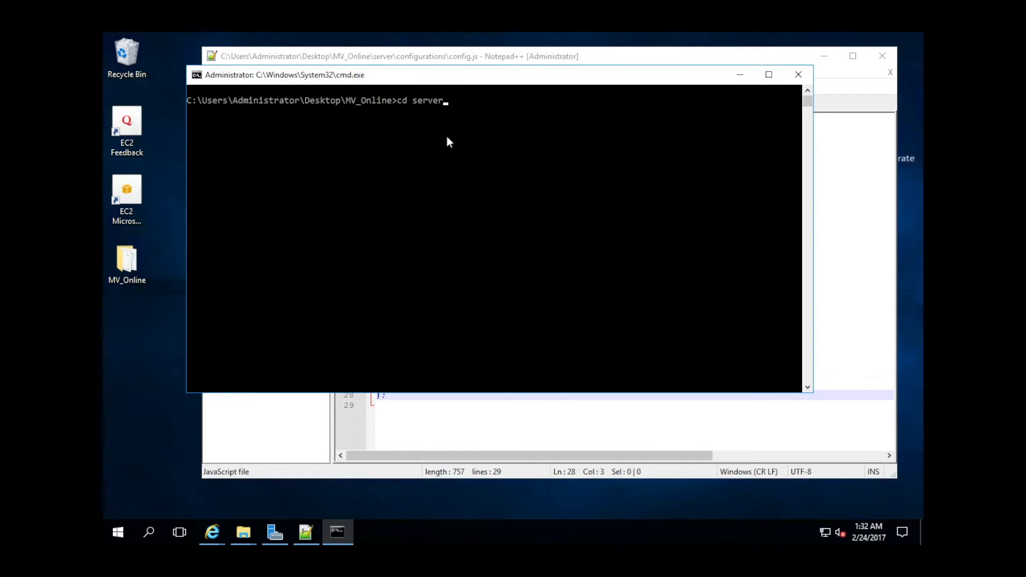
Move into the server folder, list its contents with dir, and clear the console.
key(Return)
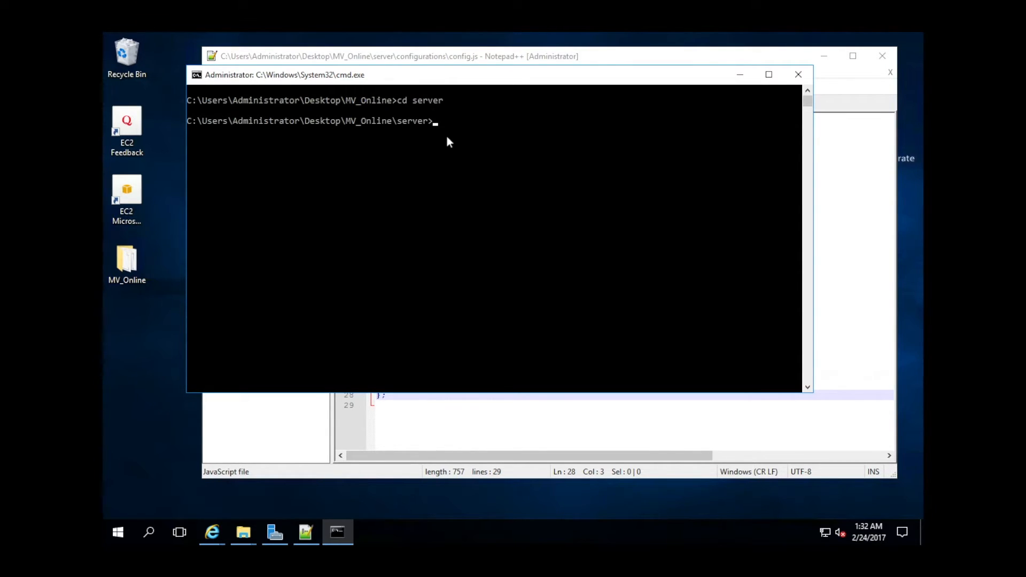
text(ls)
key(Return)
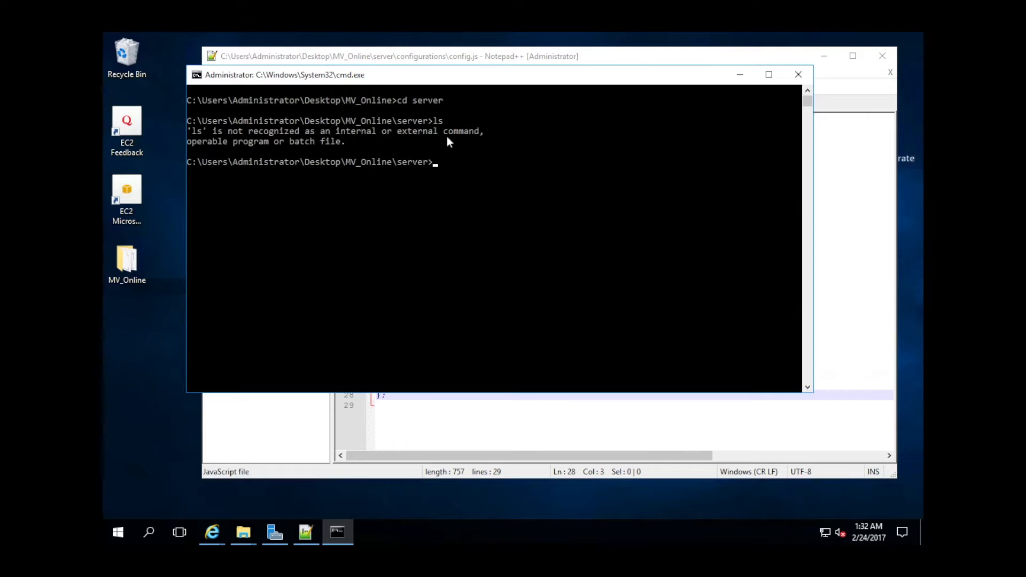
text(dit)
key(BackSpace)
text(r)
key(Return)
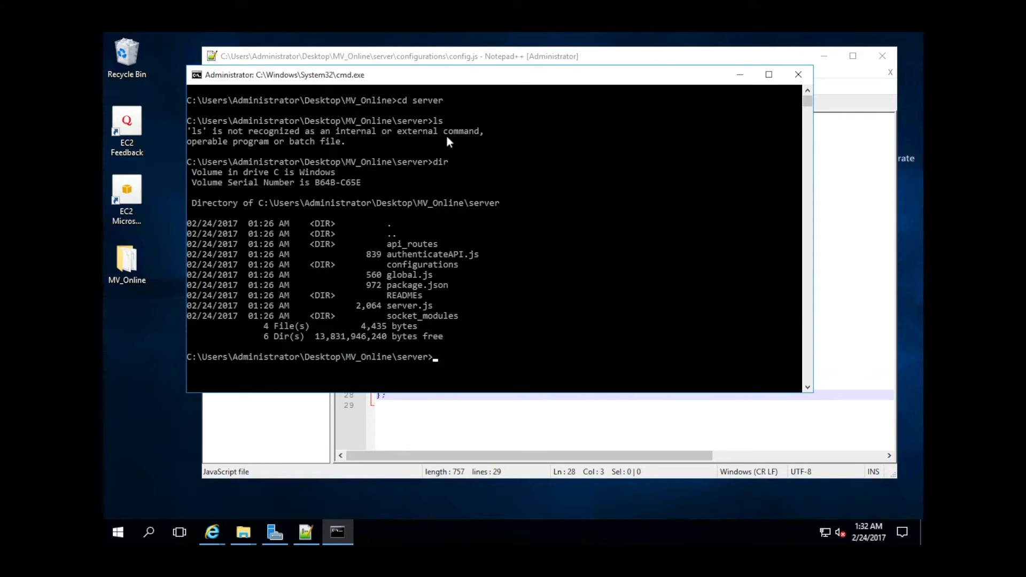
text(cls)
key(Return)
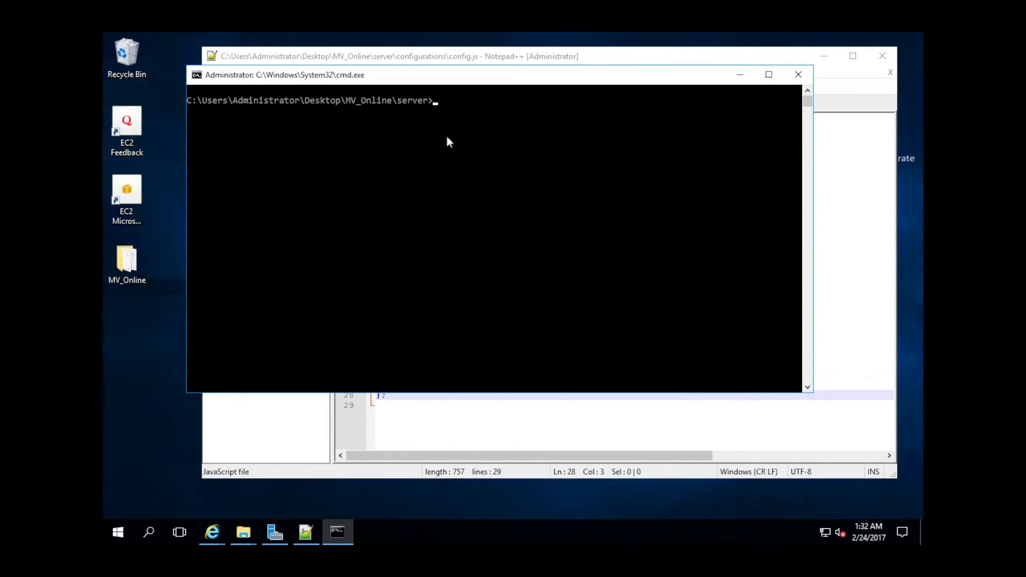
Install the dependencies with npm install -d and start the server with npm start.
text(npm install -d)
key(Return)
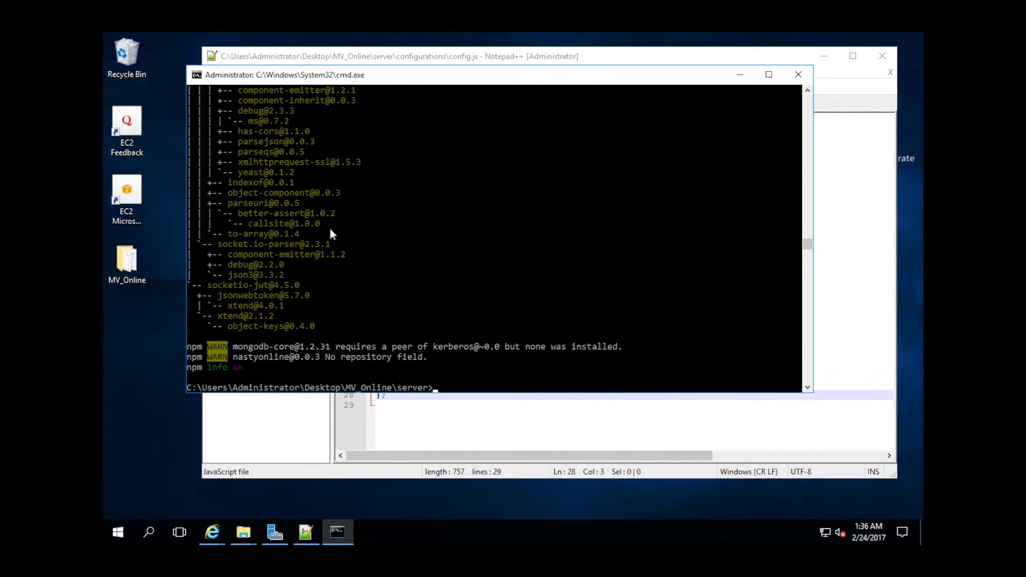
text(npm start)
key(Return)
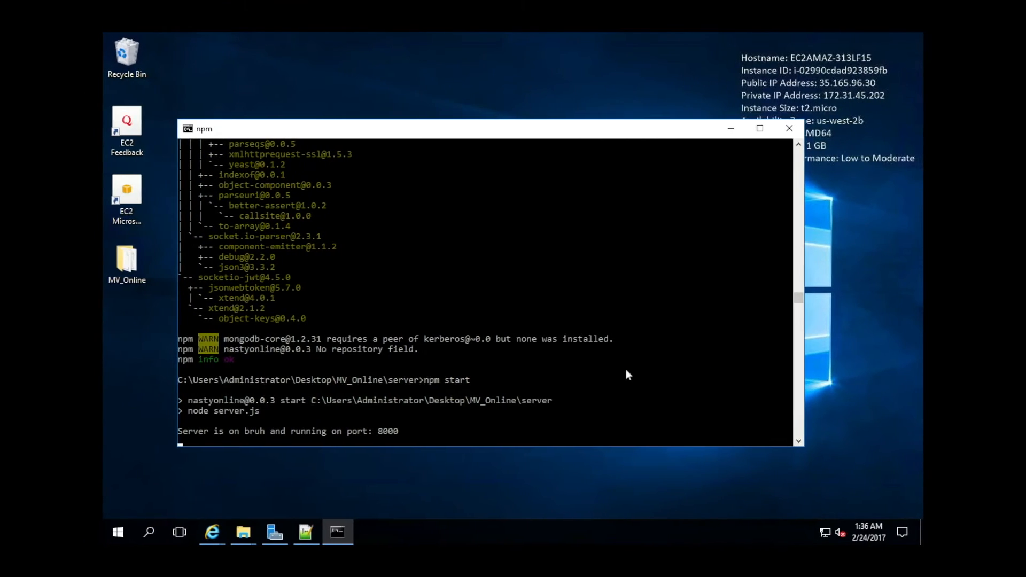
key(ctrl+Right)
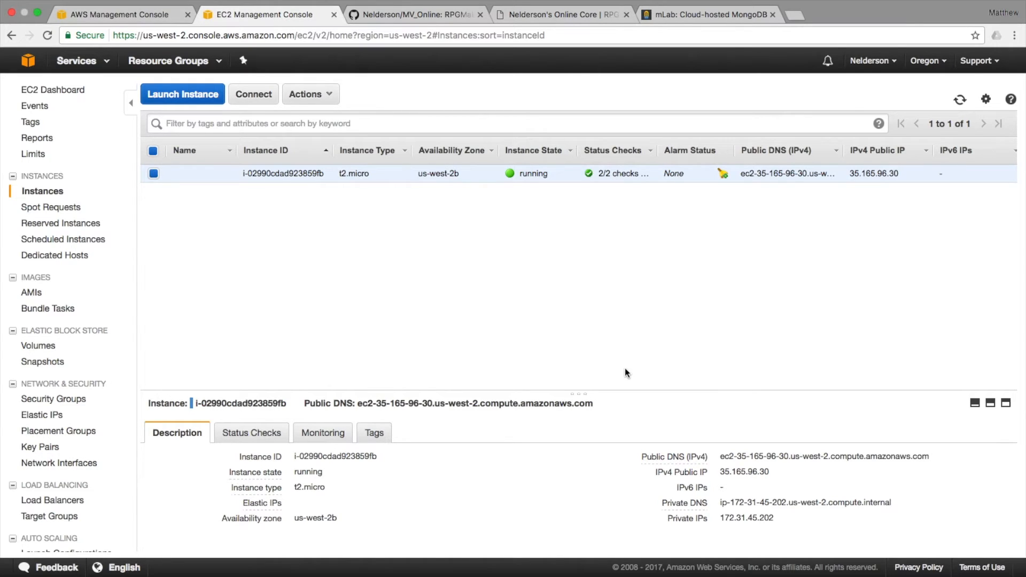
key(ctrl+Left)
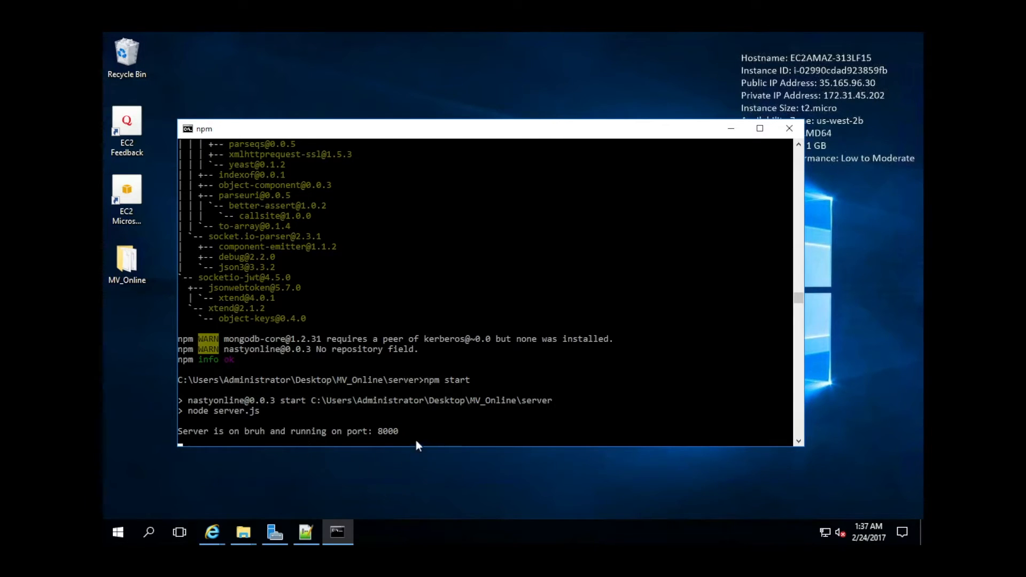
Find Windows Firewall with Advanced Security via search and show its Inbound Rules list.
click(118, 531)
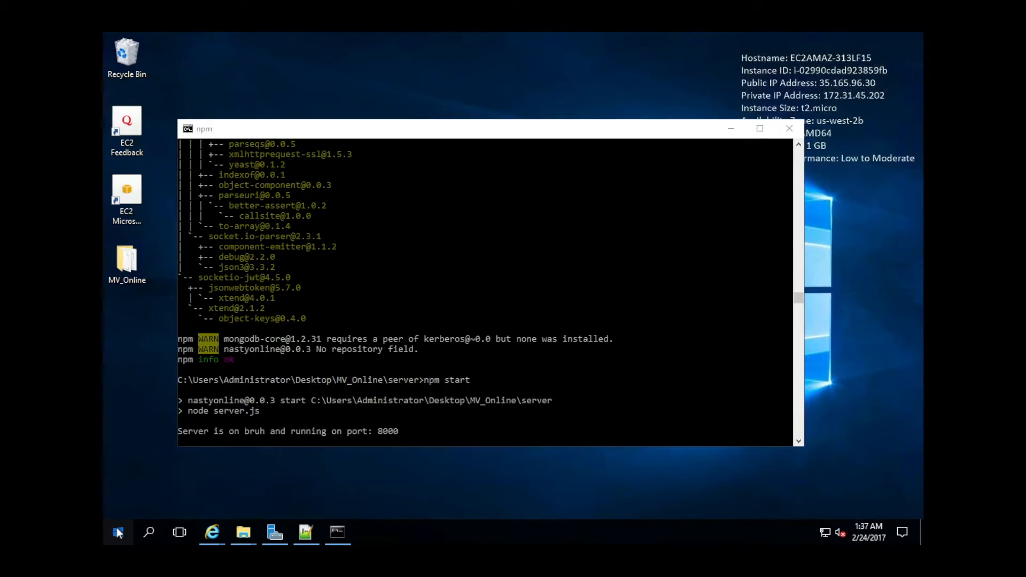
click(140, 525)
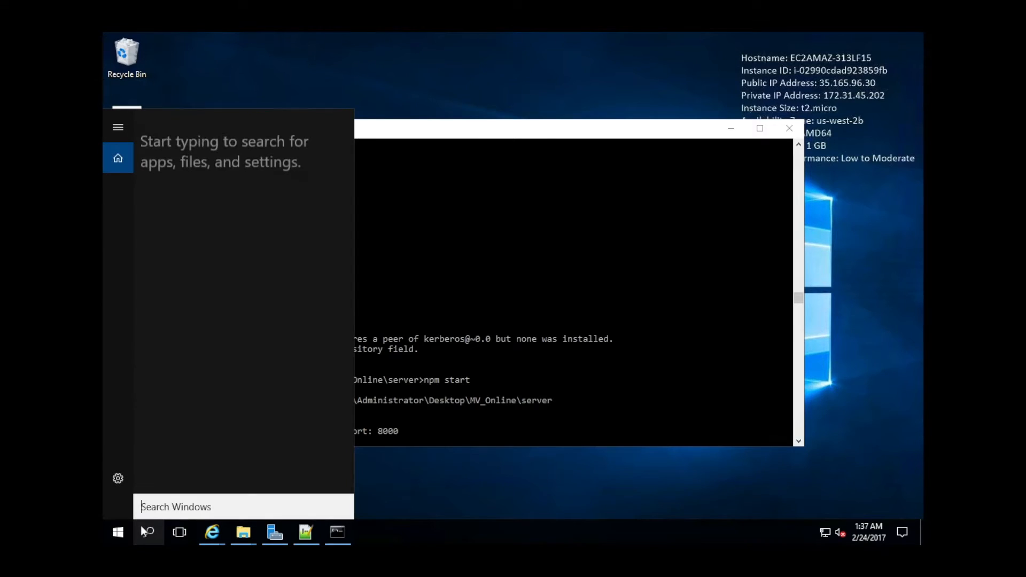
text(f)
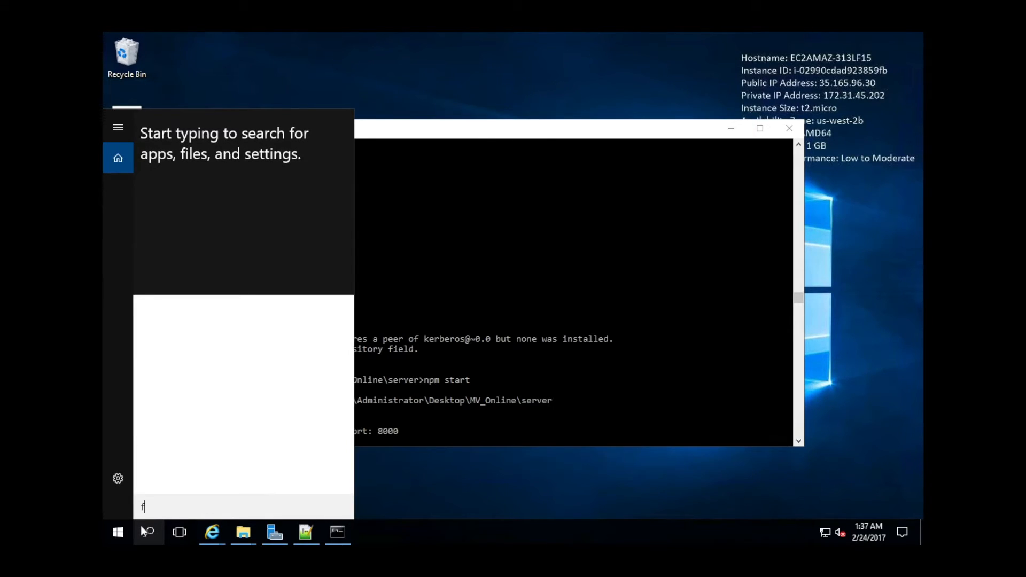
text(irewall)
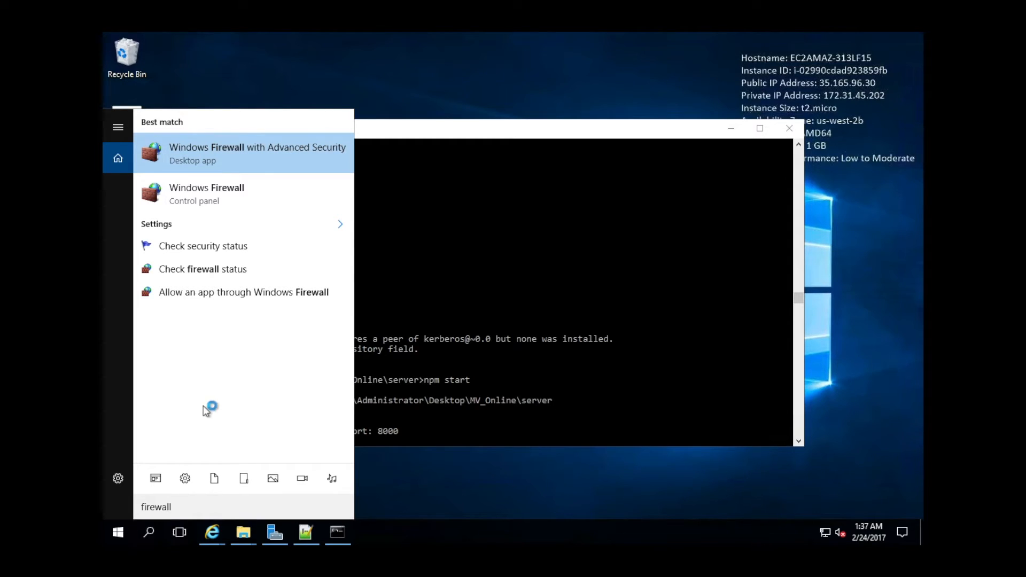
click(359, 184)
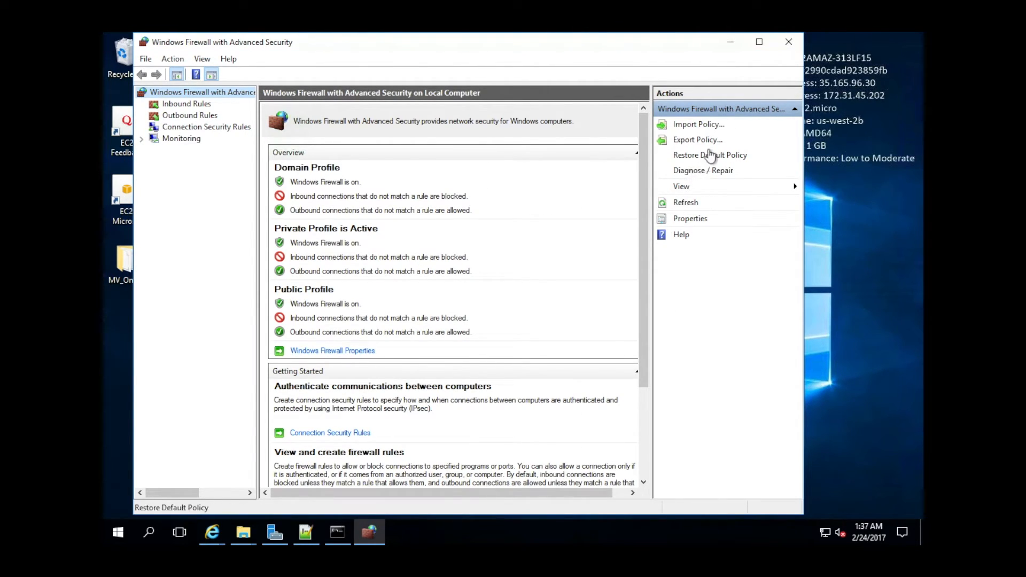
click(182, 106)
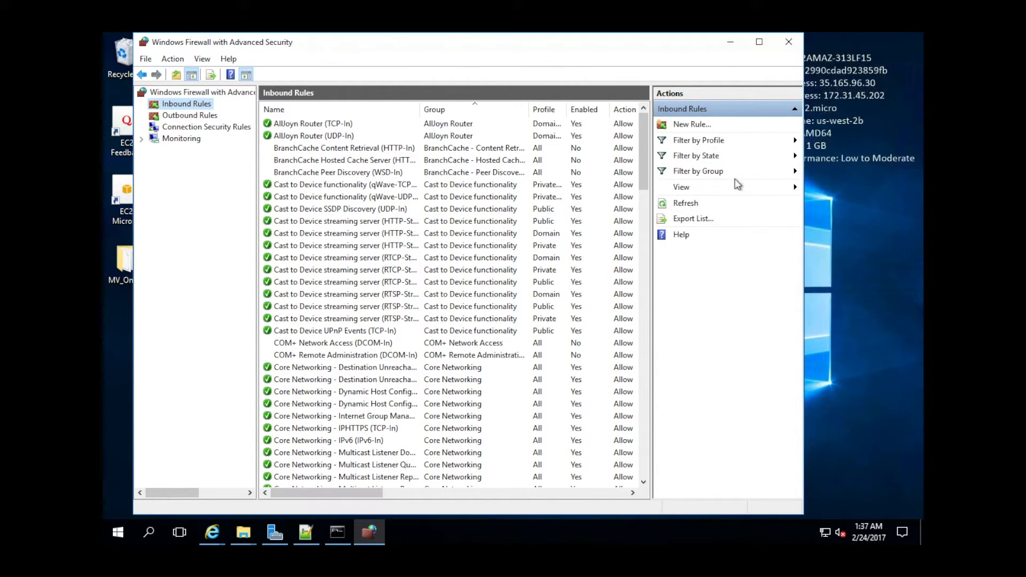
Create a new inbound Port rule for TCP 8000, allowing the connection on all profiles.
click(701, 125)
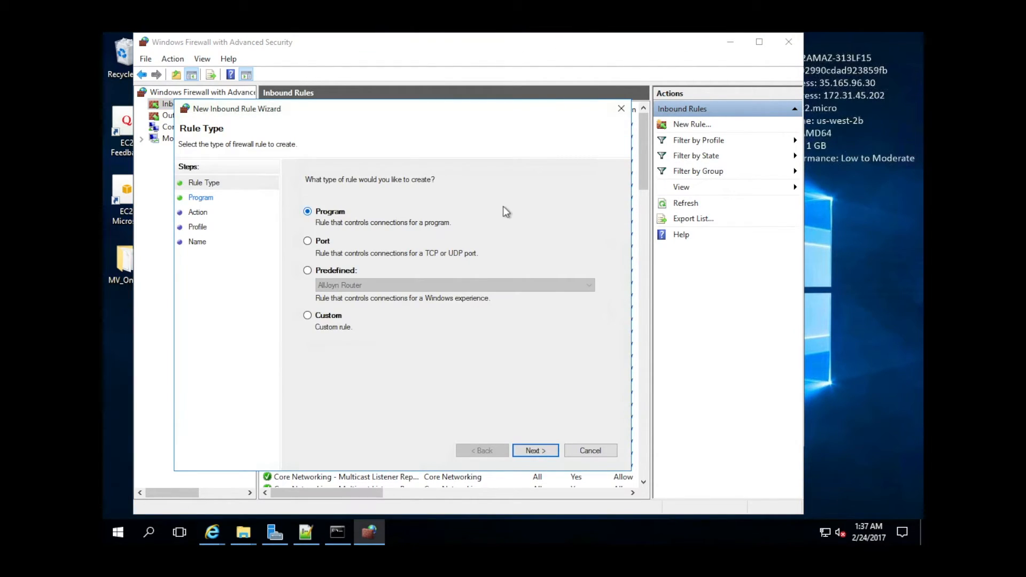
click(321, 245)
click(535, 450)
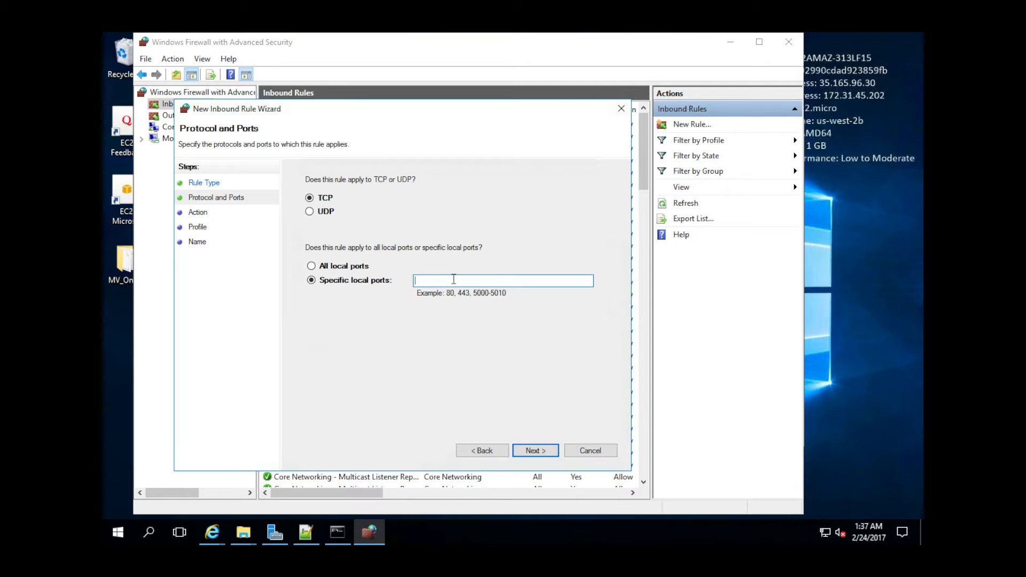
text(8000)
click(539, 451)
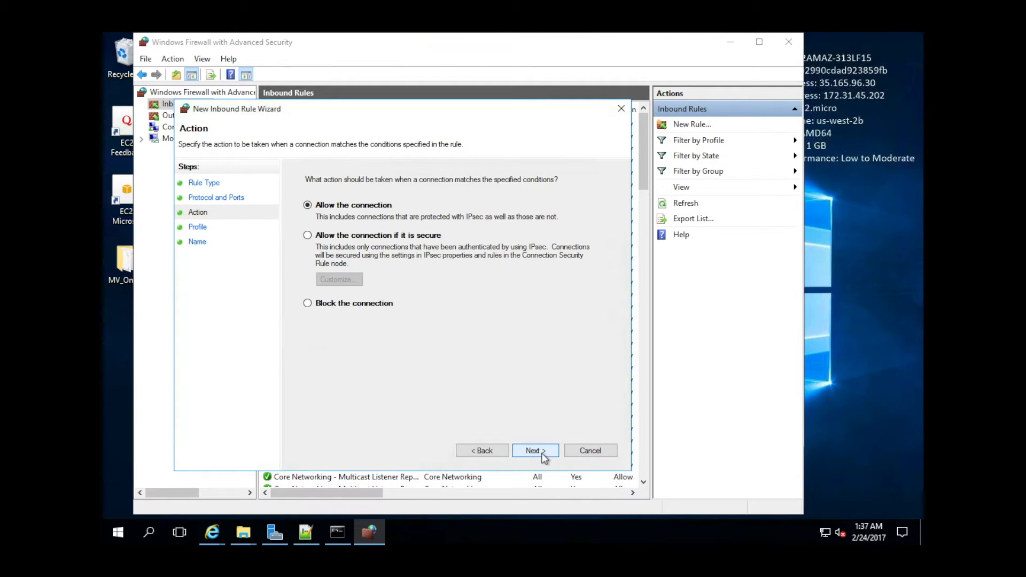
click(500, 450)
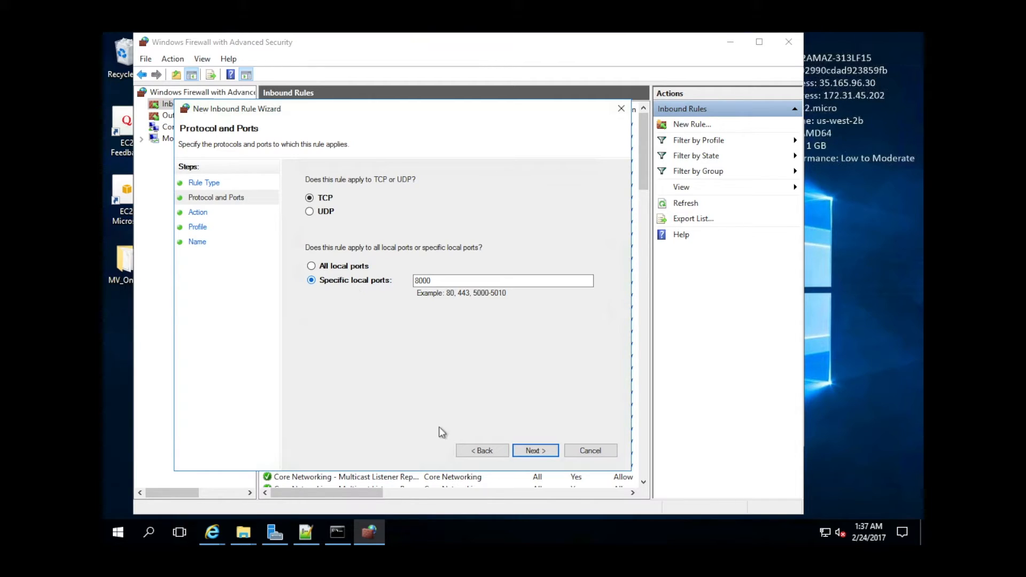
click(534, 450)
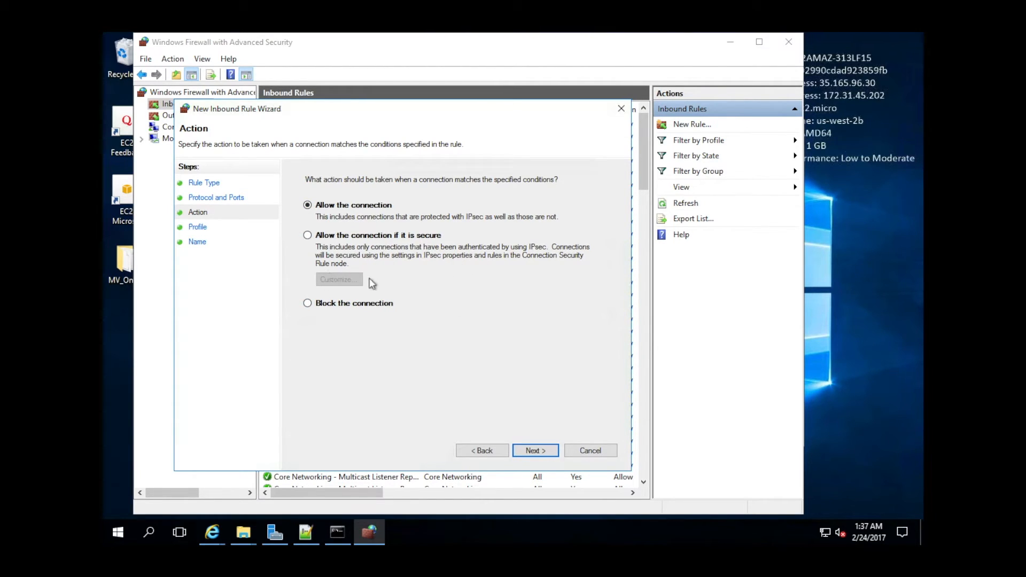
click(549, 451)
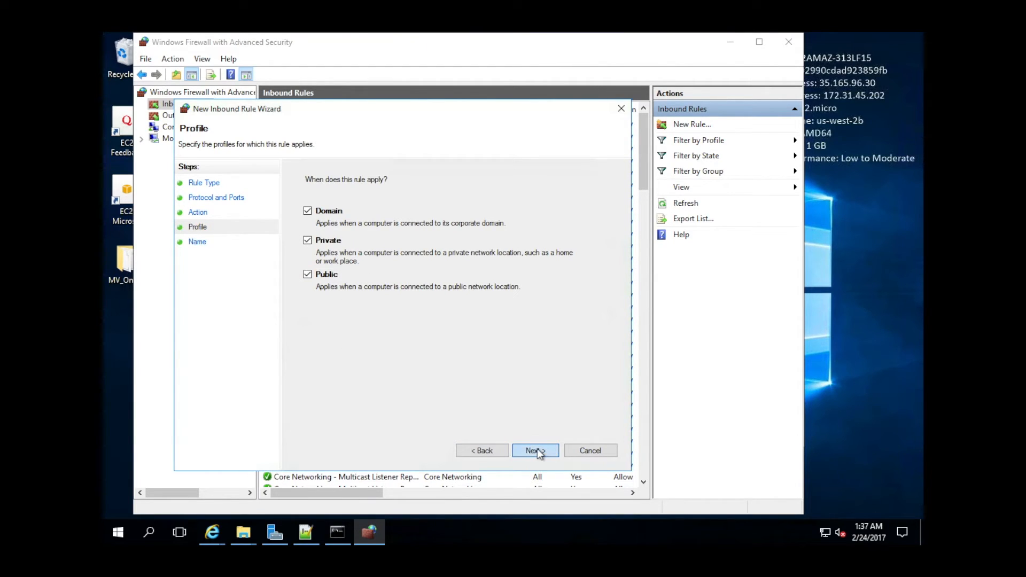
click(536, 450)
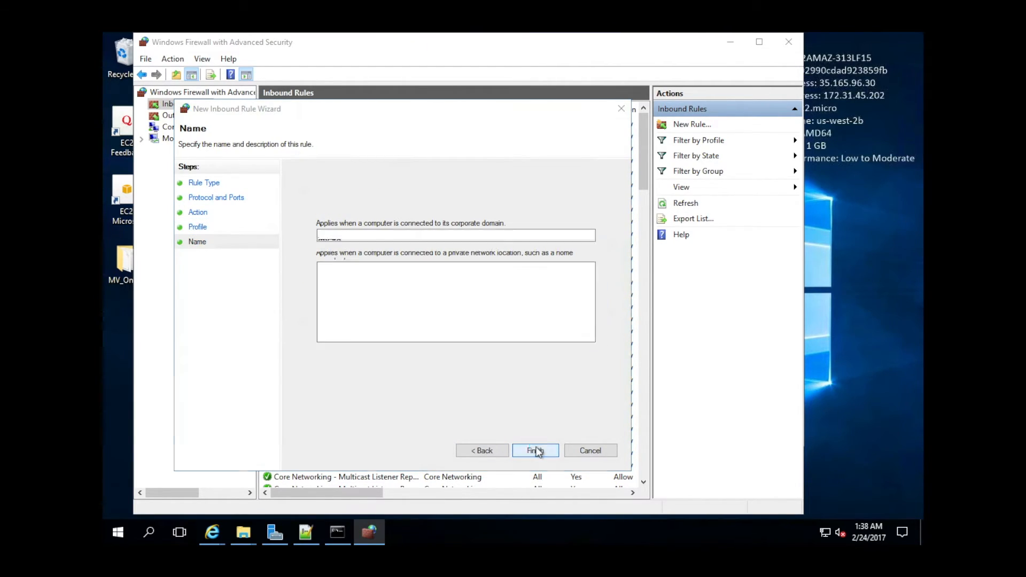
Name the firewall rule 'MV Online Rule' and finish the wizard.
click(535, 450)
click(564, 330)
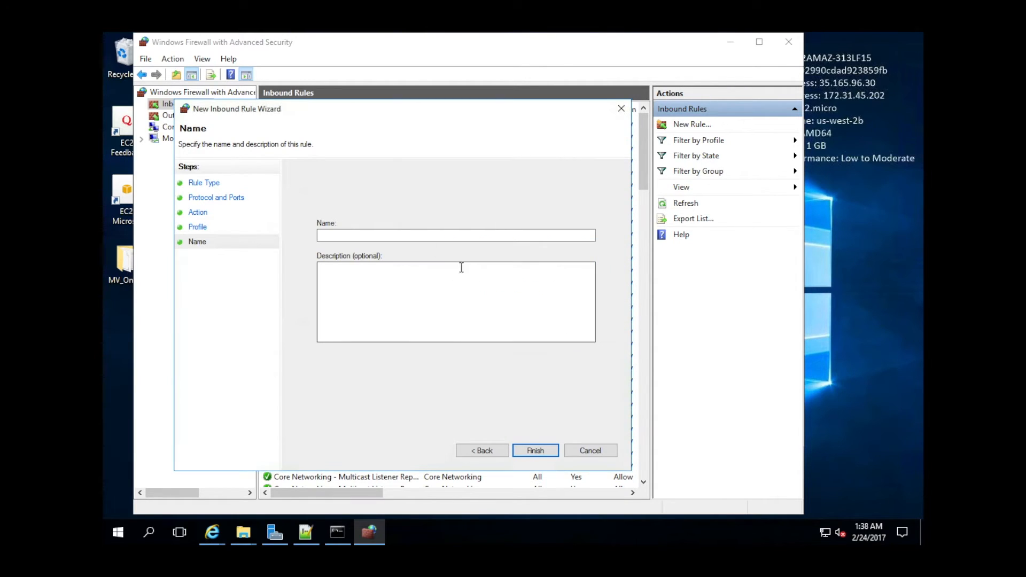
click(386, 234)
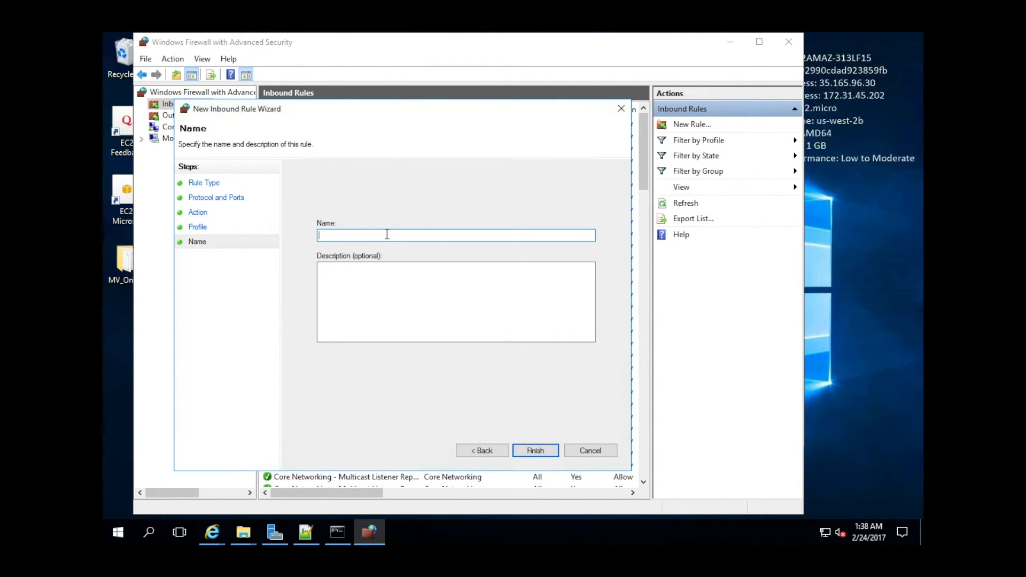
text(MV Online Rulesdgf)
click(390, 287)
click(401, 236)
click(535, 450)
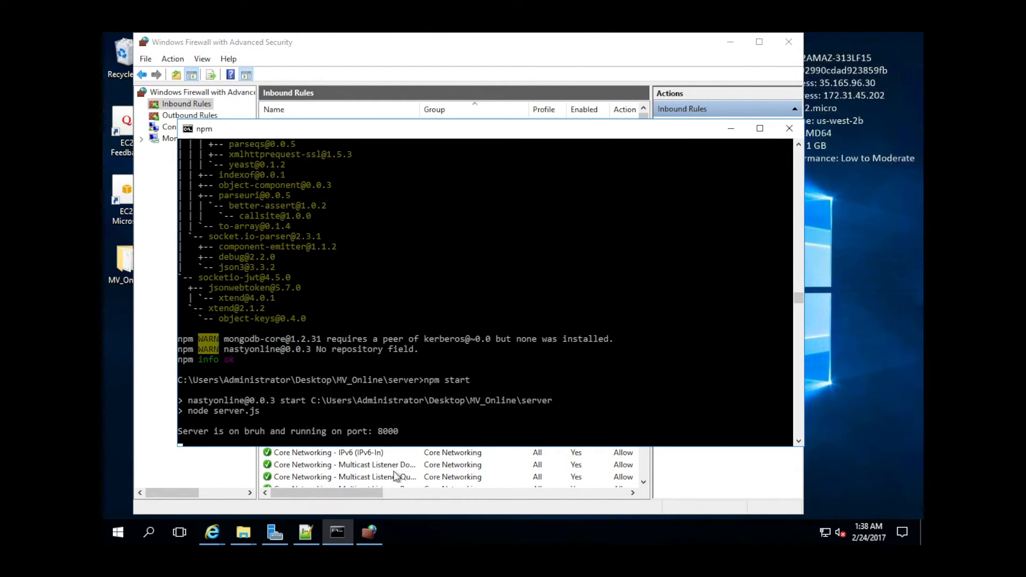
key(ctrl+Right)
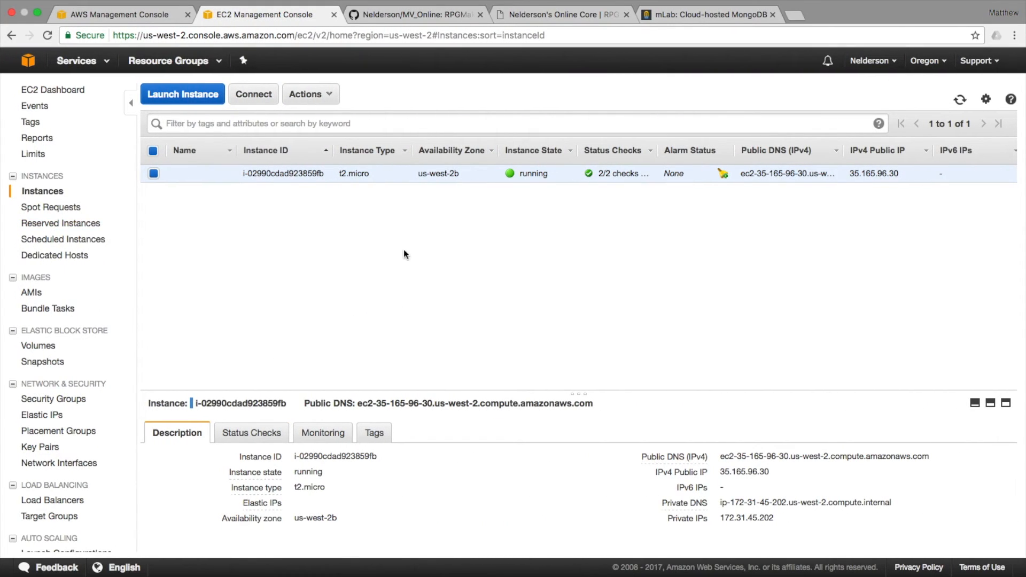
Select launch-wizard-1 in Security Groups and view its inbound RDP rule on TCP 3389.
scroll(400, 417, down, 5)
scroll(399, 417, up, 4)
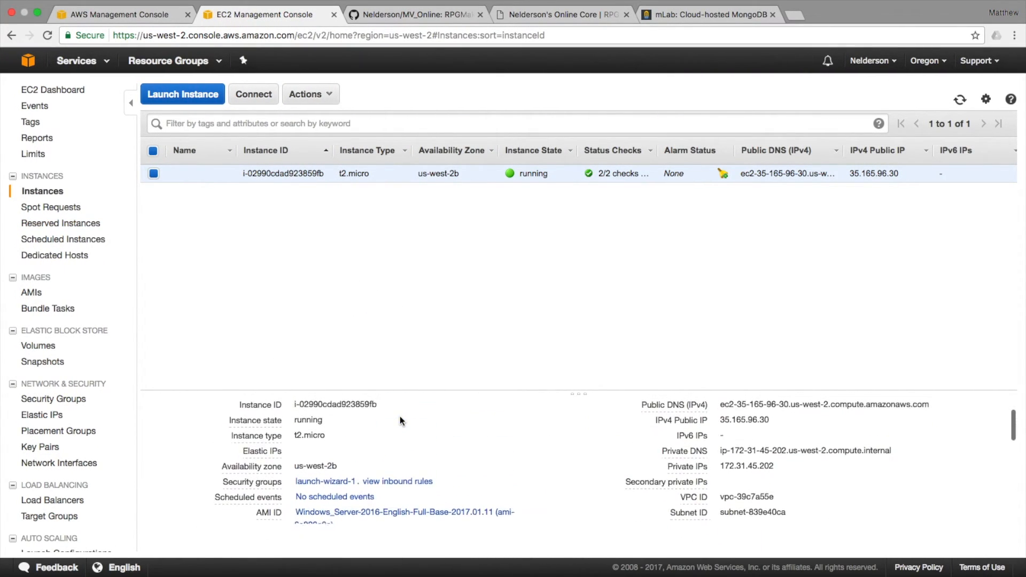
scroll(399, 416, up, 1)
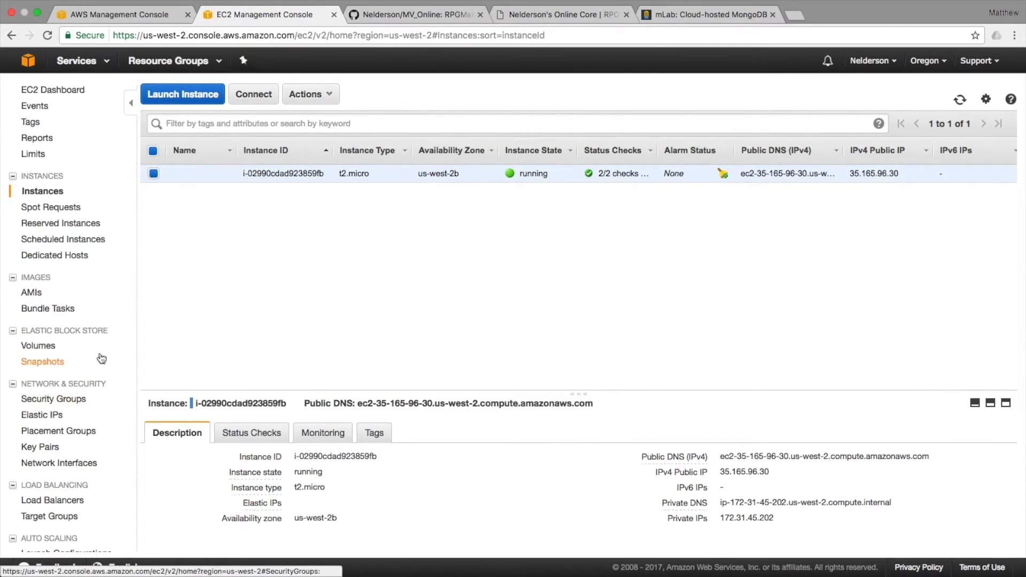
click(53, 399)
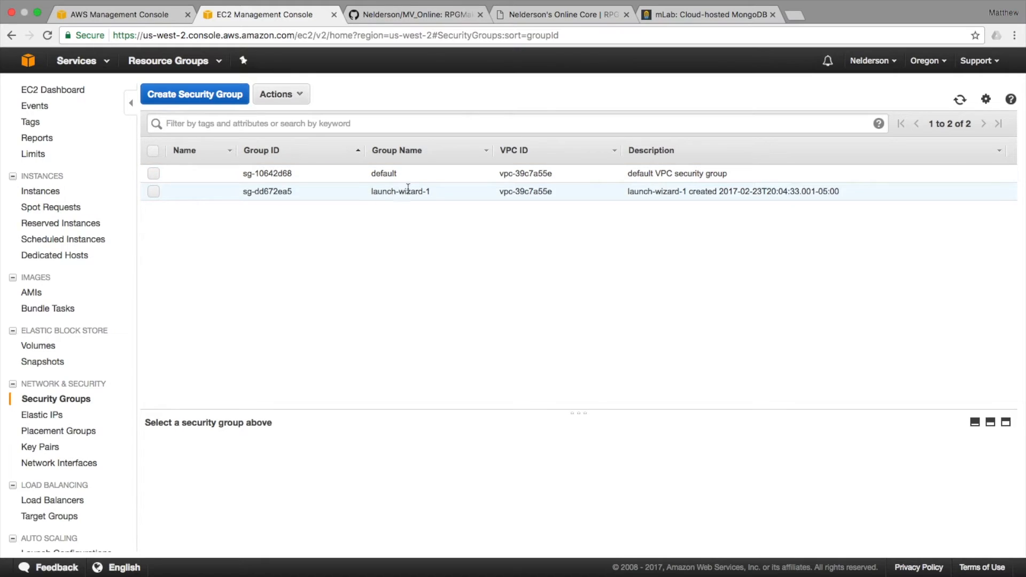
click(375, 193)
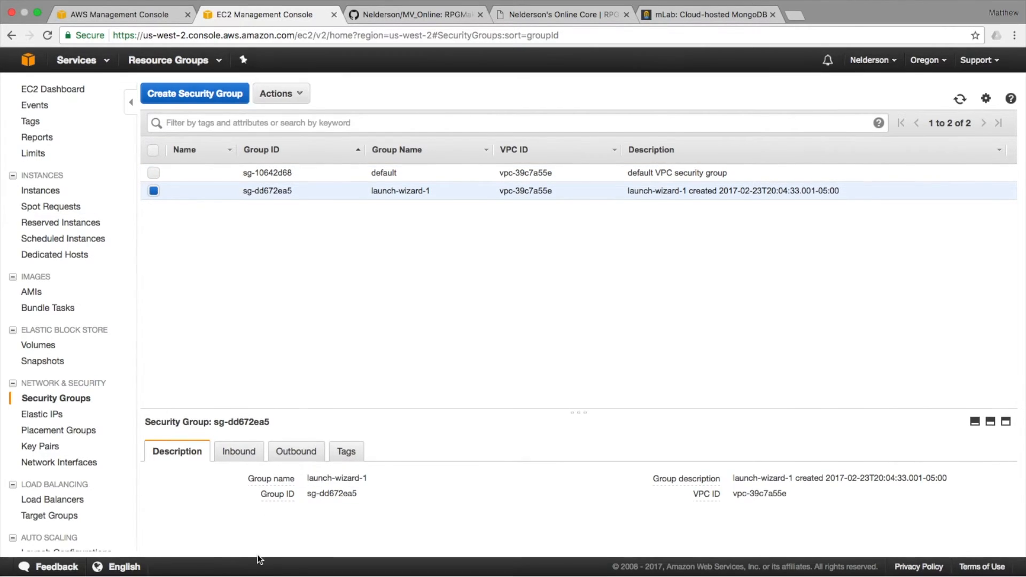
click(241, 454)
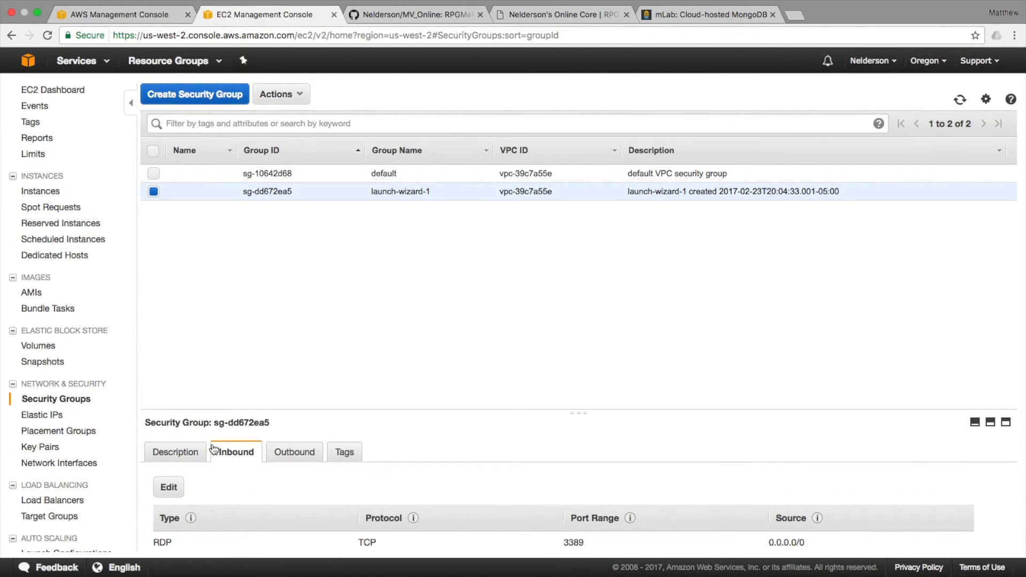
click(195, 454)
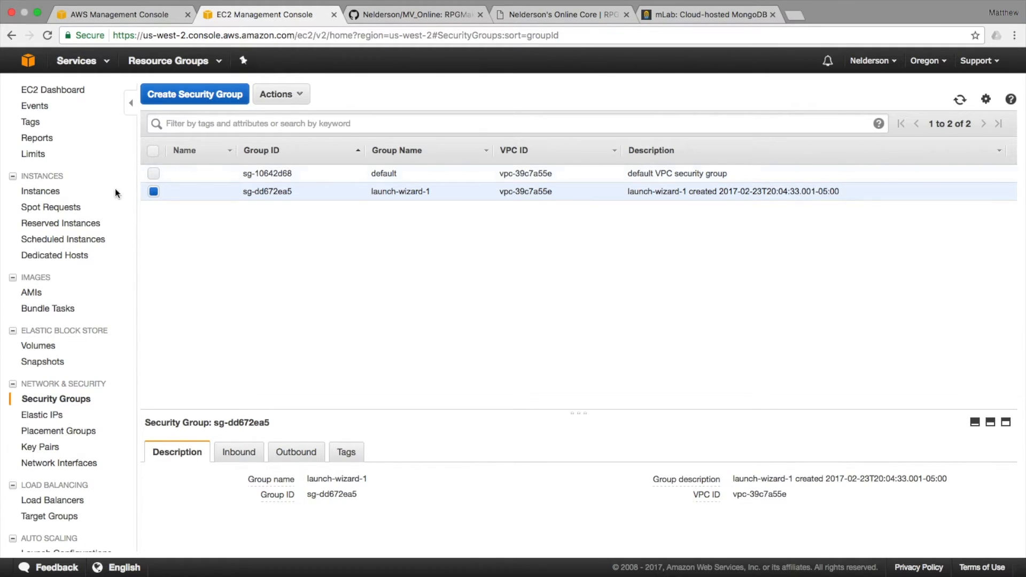
click(295, 454)
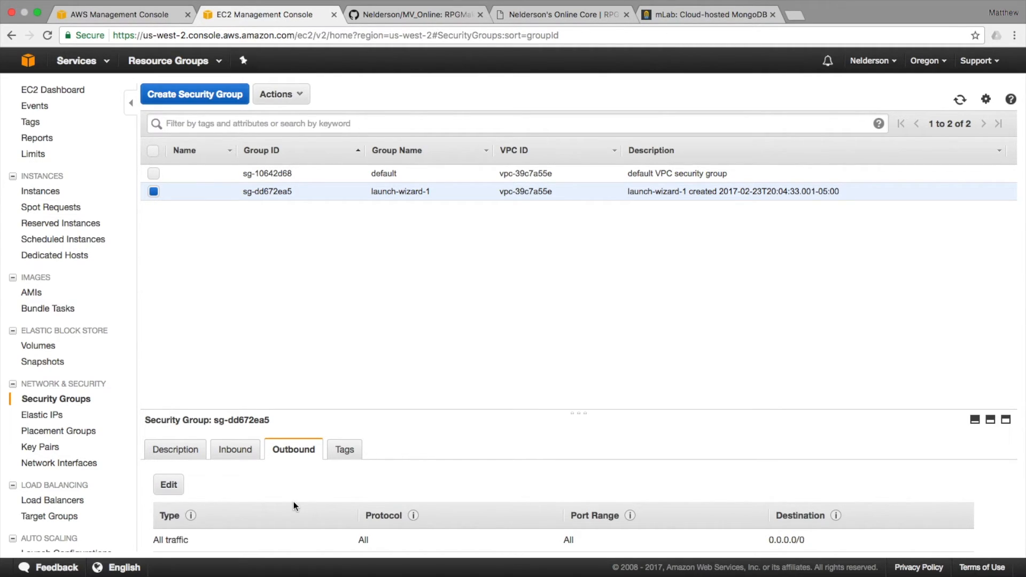
click(229, 452)
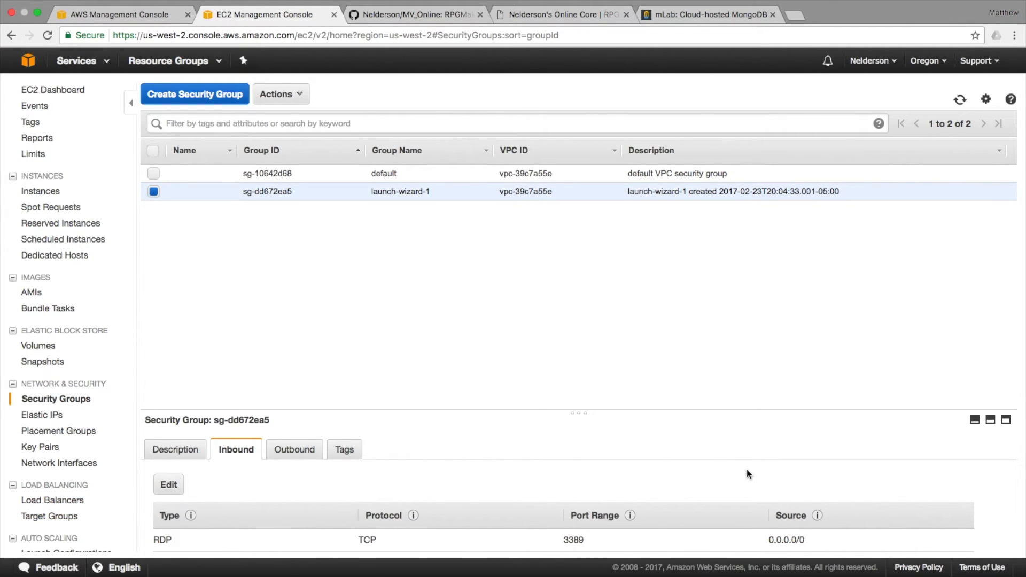
Add an inbound HTTP rule on port 80 to launch-wizard-1.
click(169, 484)
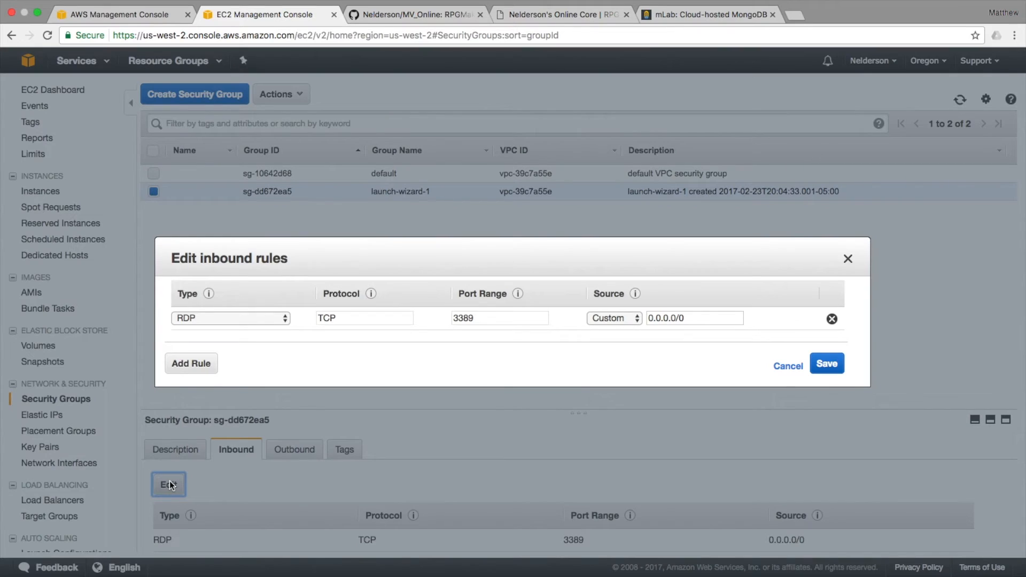
click(193, 363)
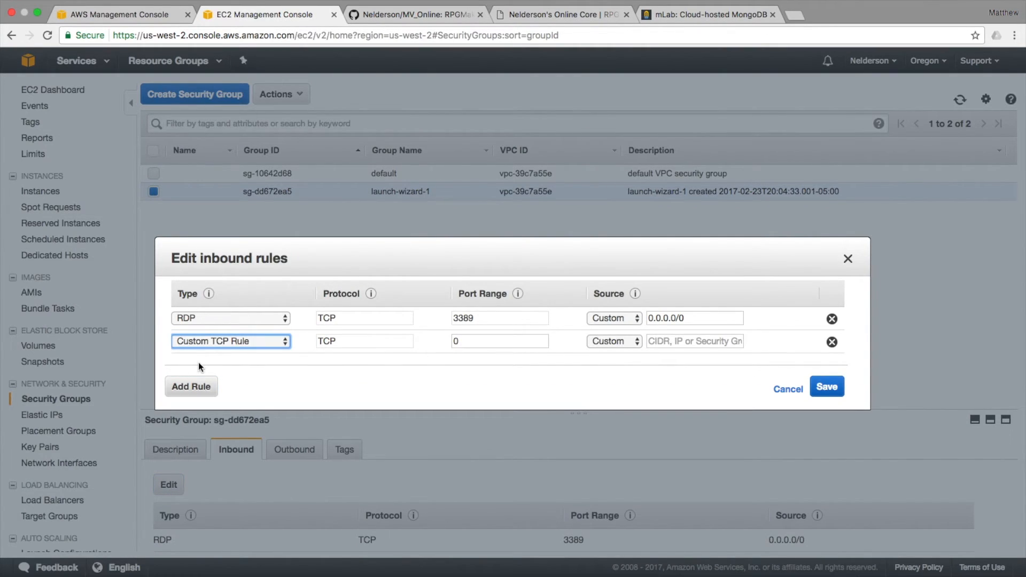
click(255, 343)
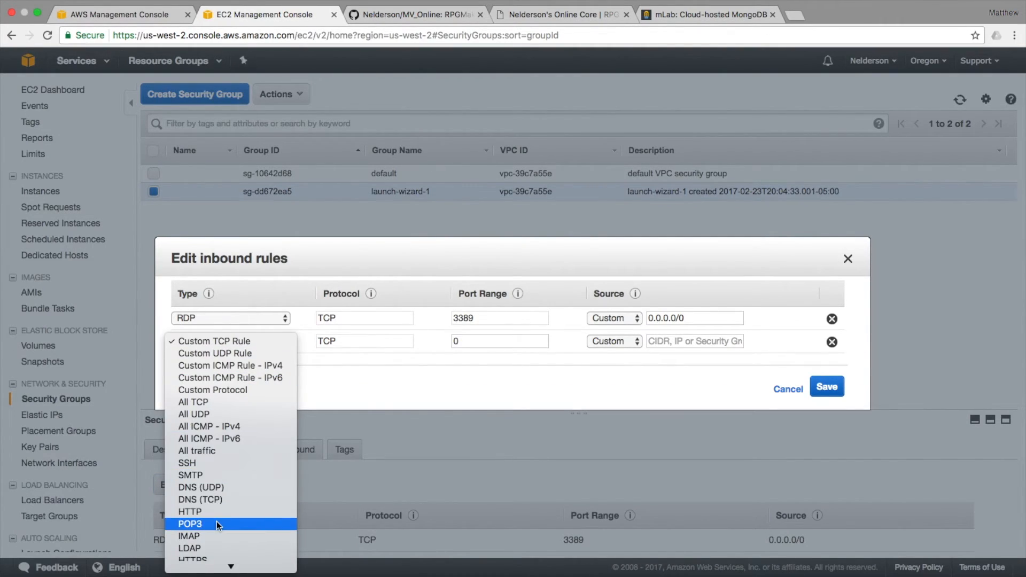
scroll(216, 521, down, 2)
click(216, 489)
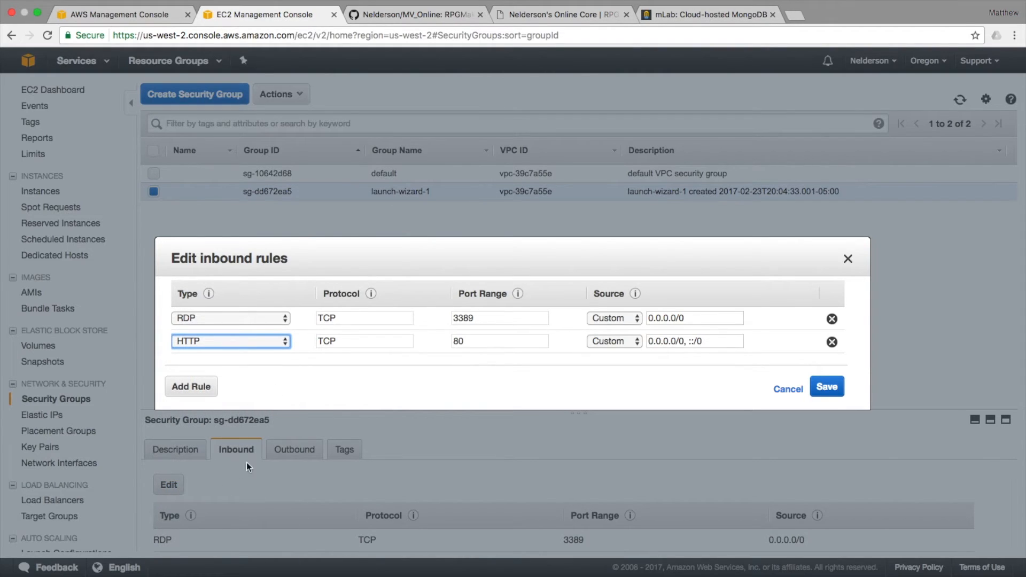
click(705, 341)
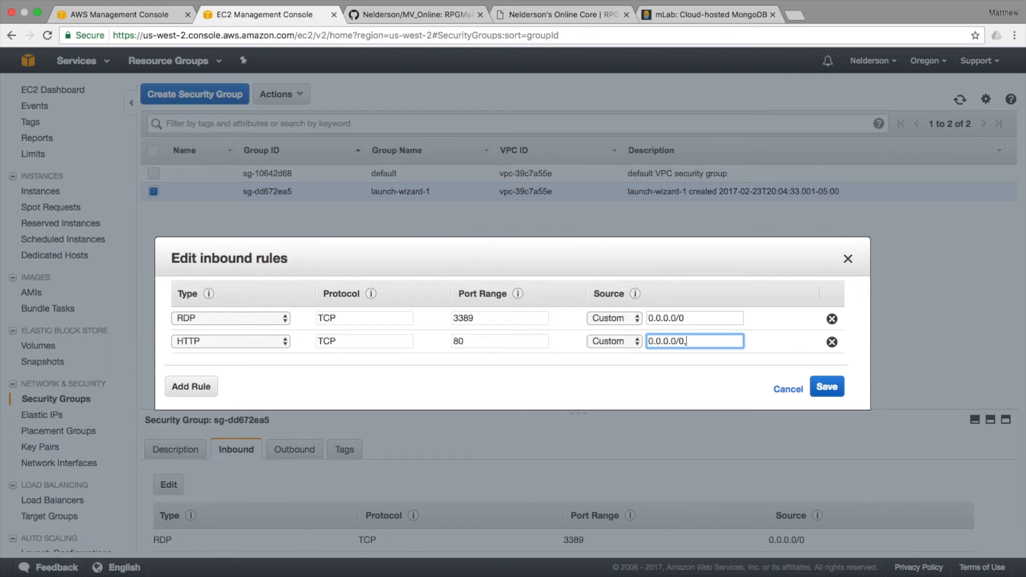
Add a Custom TCP rule for port 8000 from 0.0.0.0/0 and save the inbound rules.
click(198, 387)
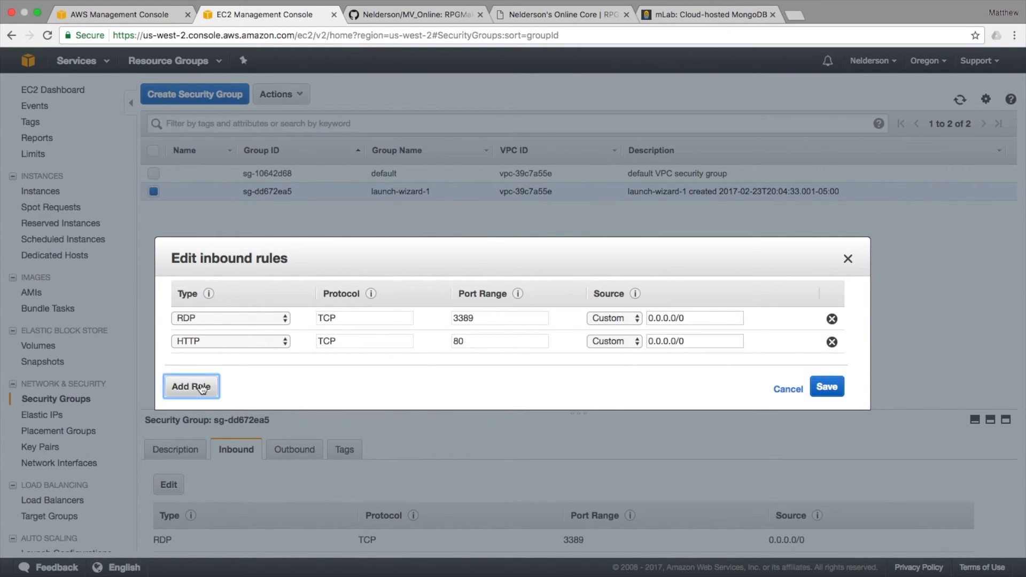
click(225, 364)
scroll(214, 484, down, 5)
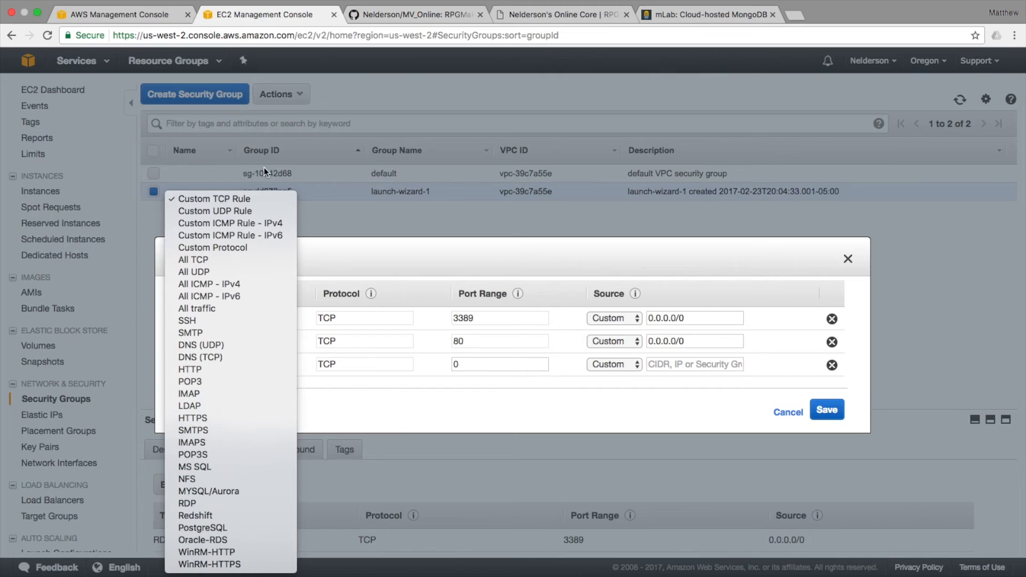
click(251, 199)
click(487, 366)
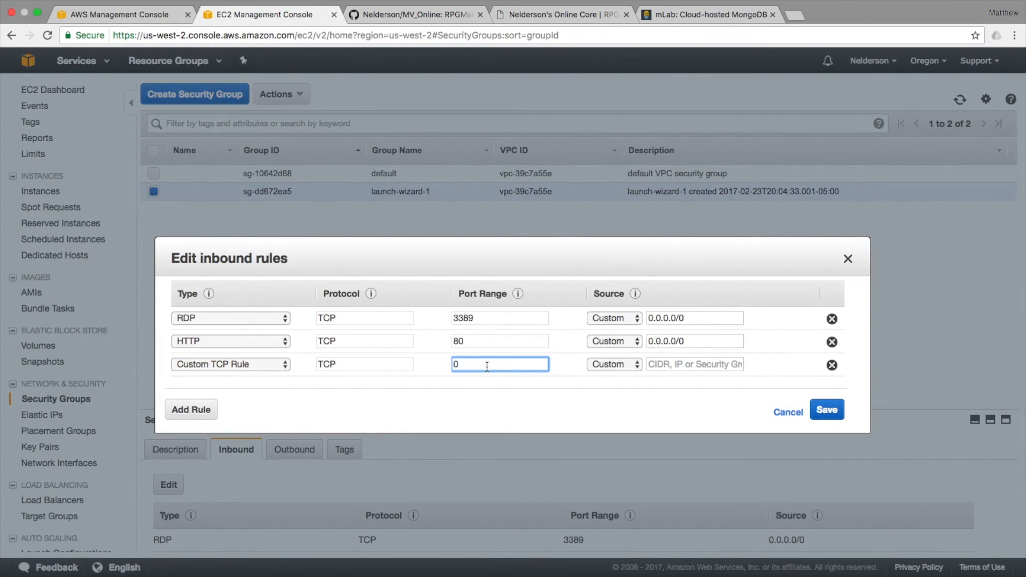
key(BackSpace)
text(8000)
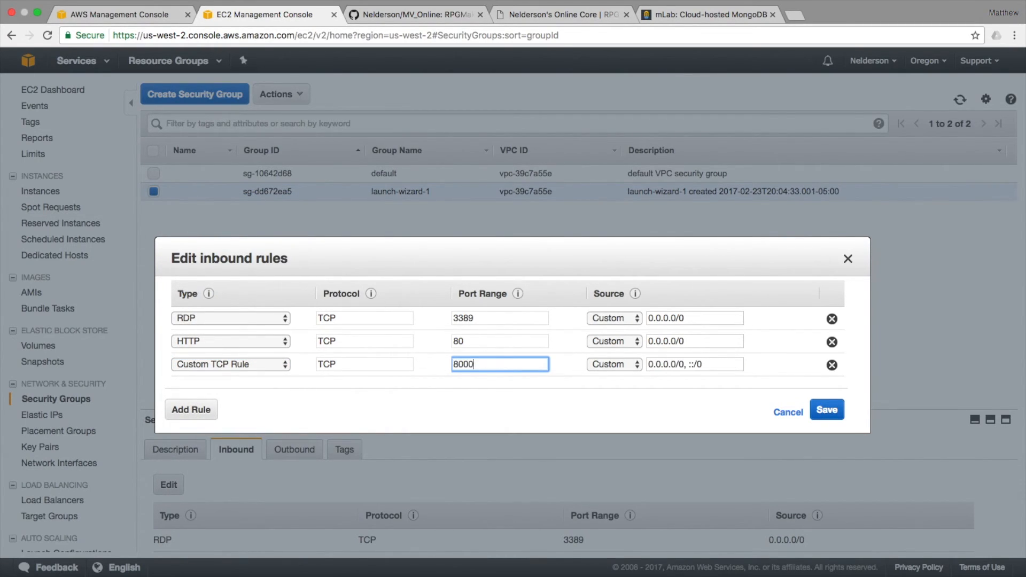
click(726, 361)
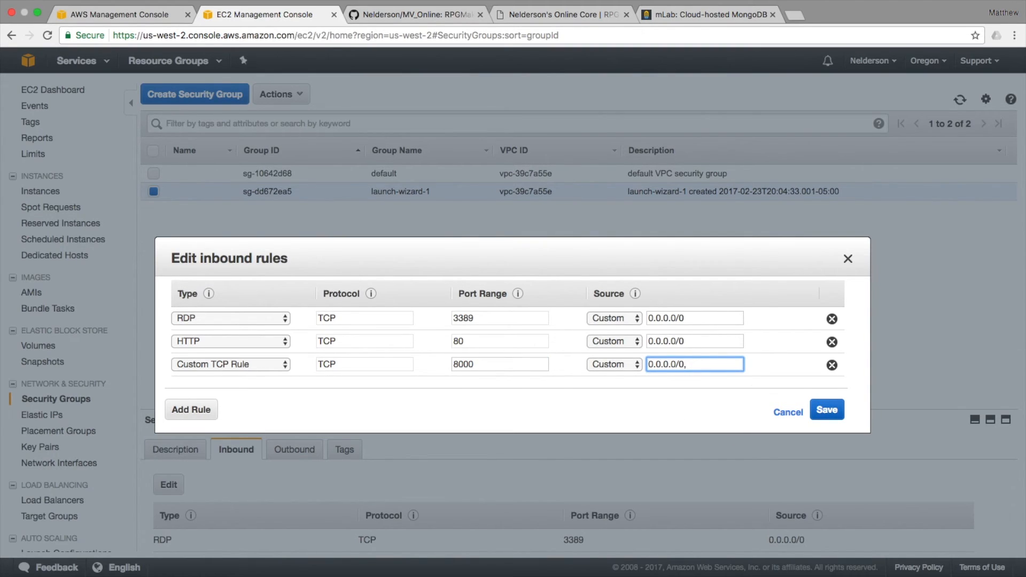
click(826, 410)
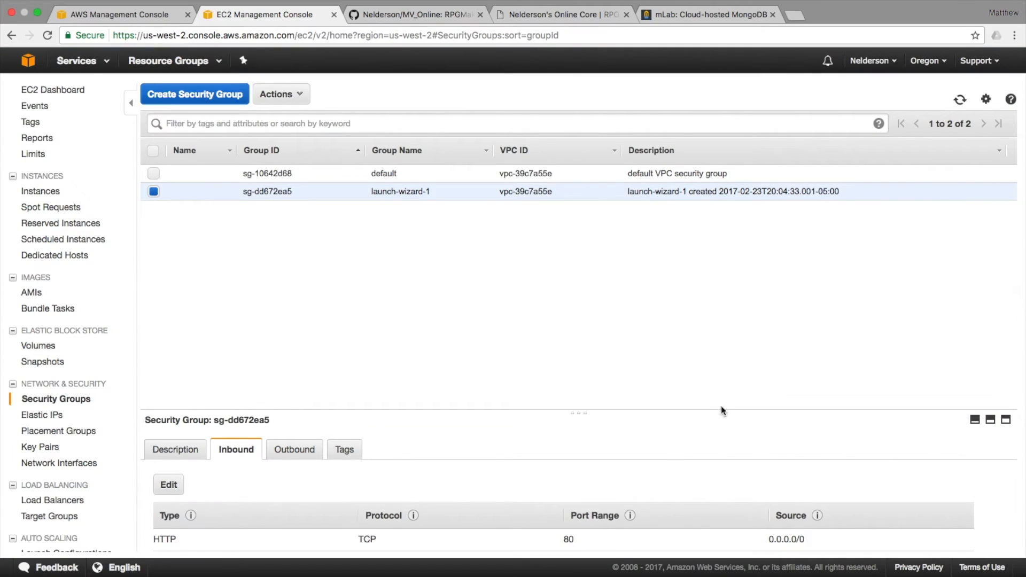
Open the running t2.micro instance's details and check launch-wizard-1's open ports 80, 8000 and 3389.
click(64, 90)
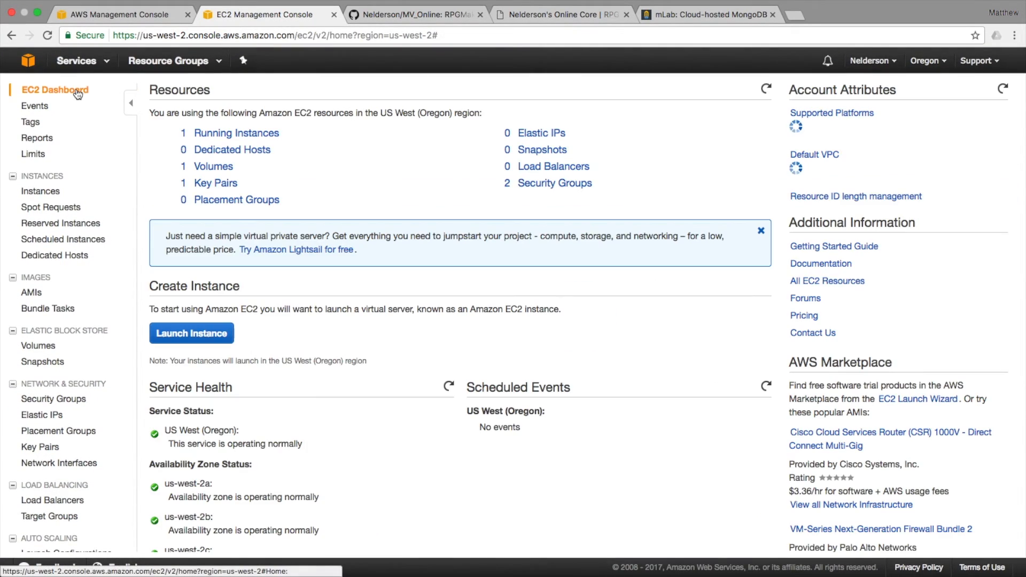
click(235, 133)
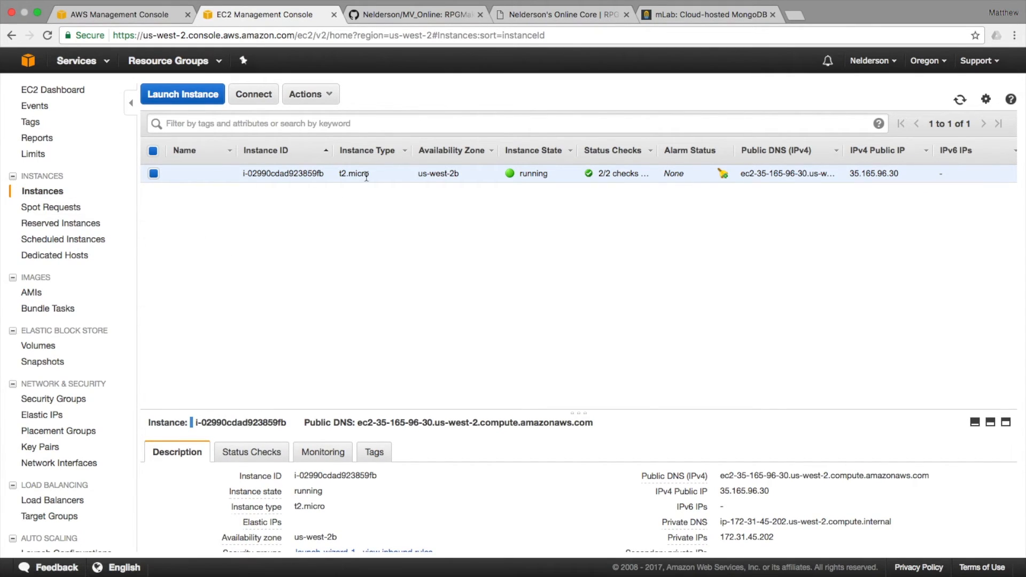
scroll(342, 517, down, 2)
scroll(342, 517, up, 2)
scroll(343, 517, down, 2)
scroll(343, 517, up, 2)
scroll(434, 501, down, 3)
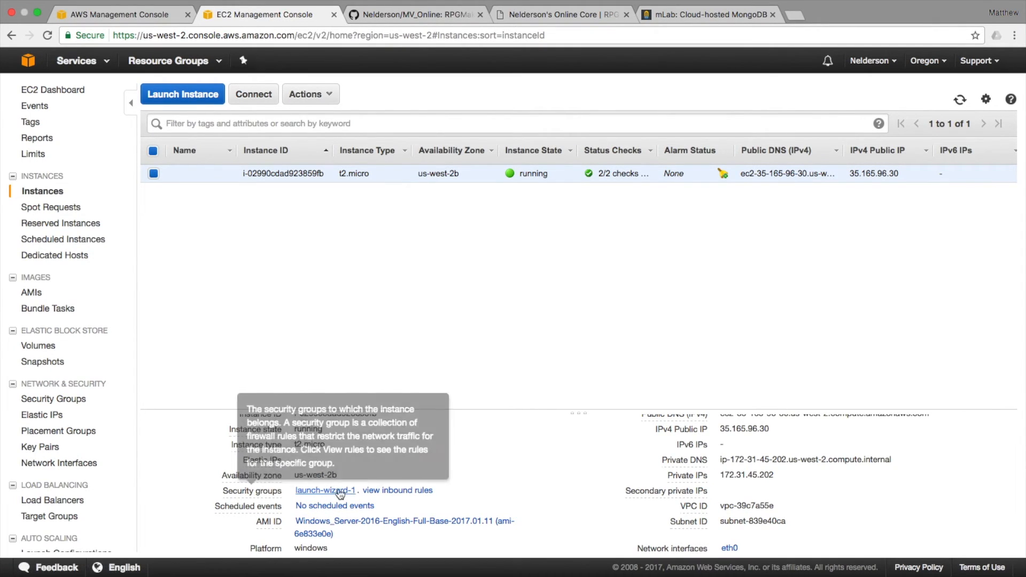
click(369, 491)
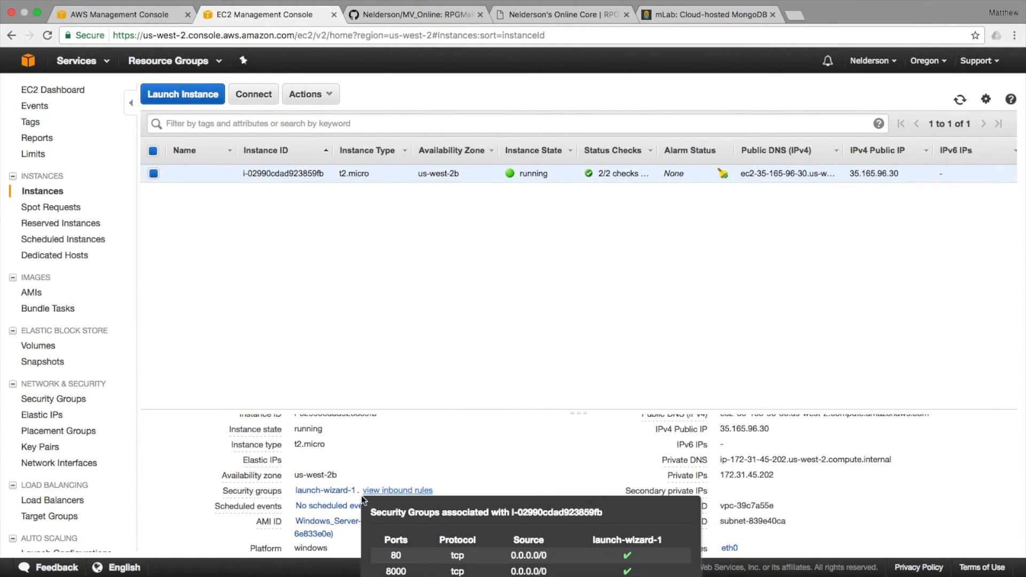
scroll(434, 534, down, 2)
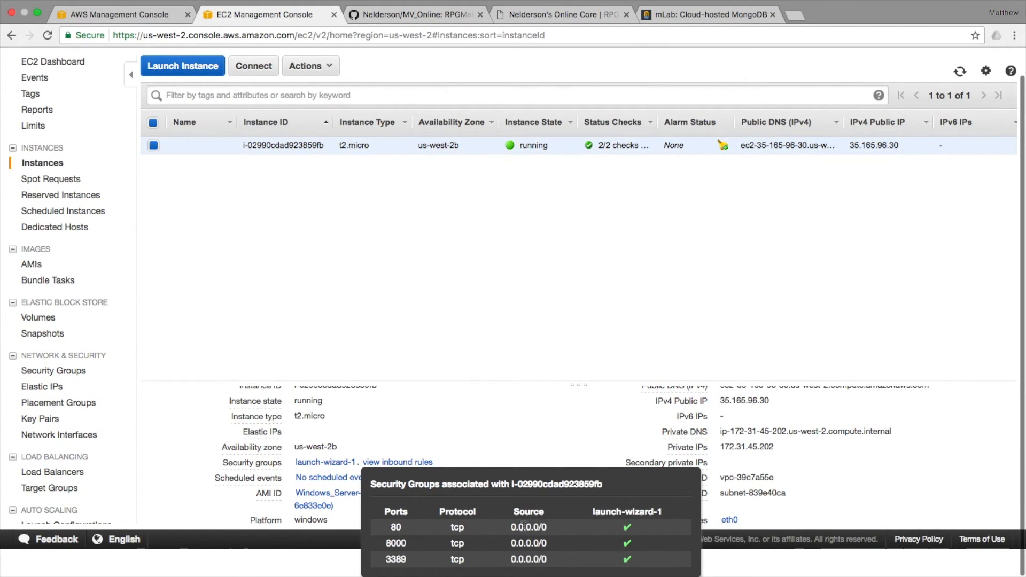
scroll(481, 337, up, 2)
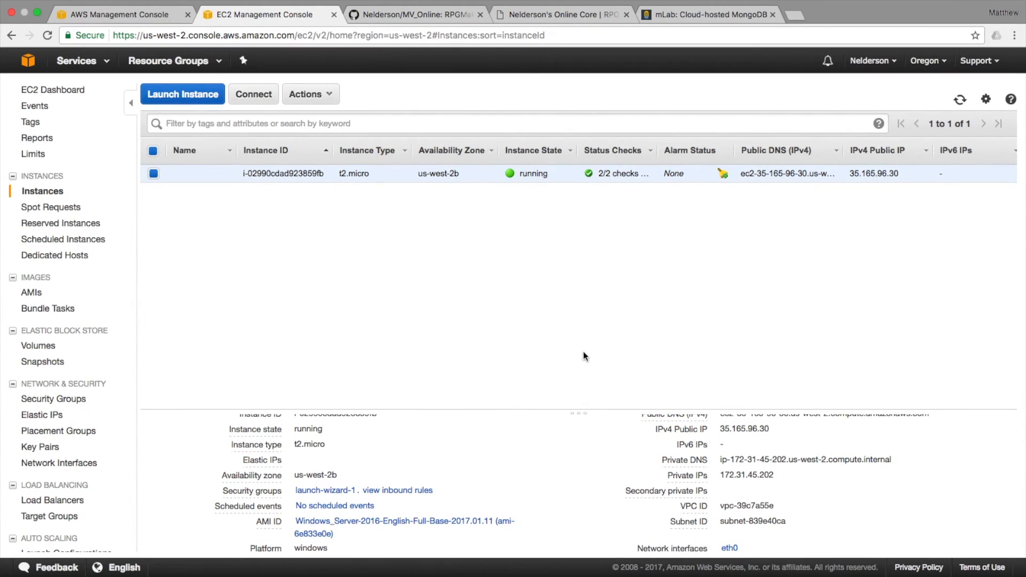
Check the server output on the remote desktop, then copy the public IP 35.165.96.30.
key(ctrl+Left)
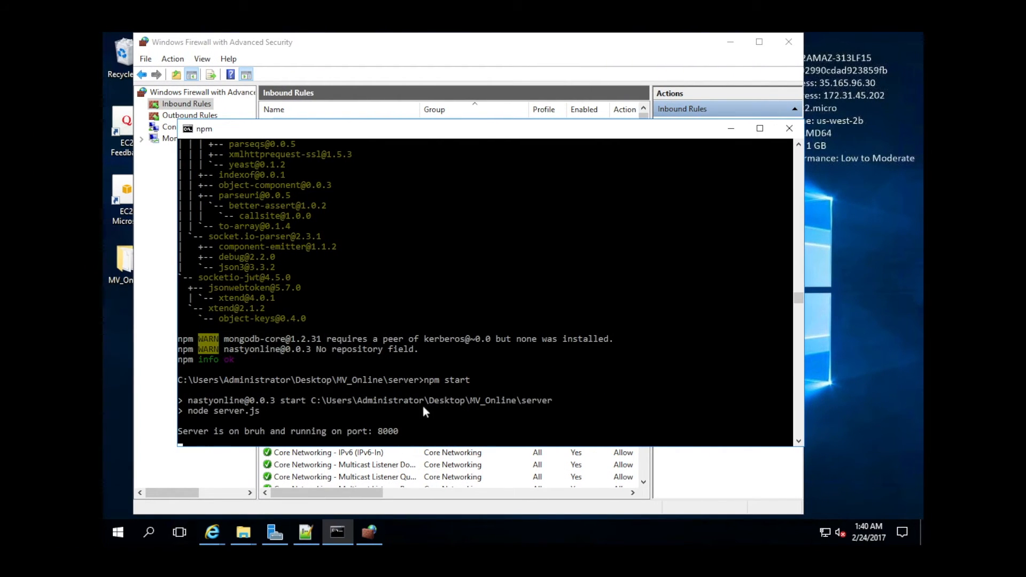
click(875, 107)
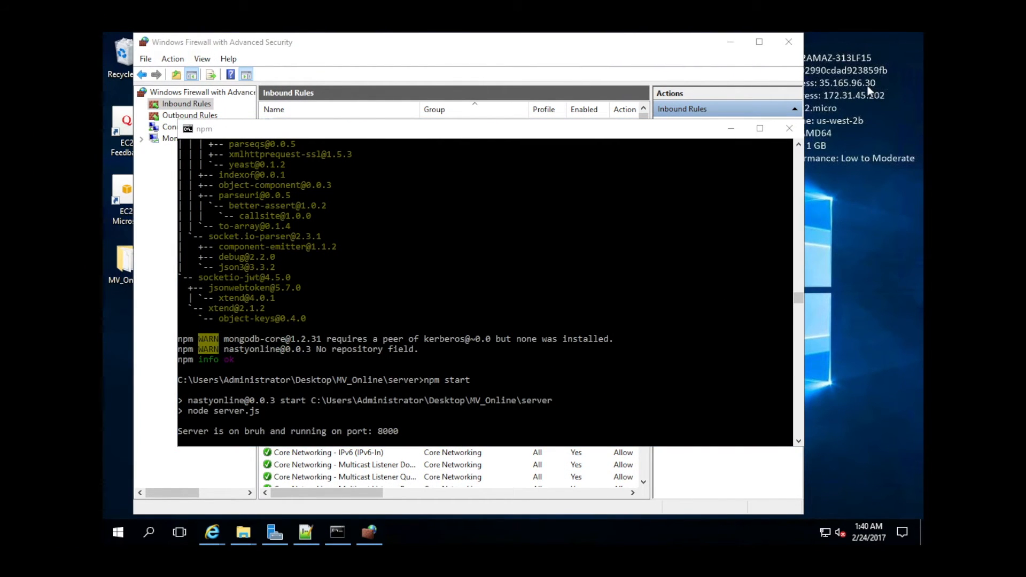
key(ctrl+Right)
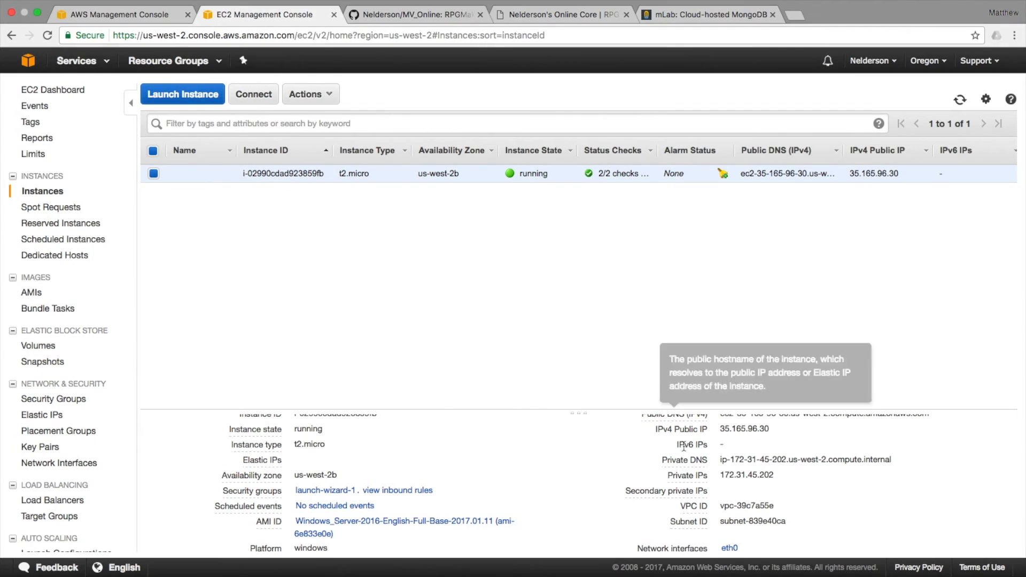
scroll(689, 455, up, 1)
drag(777, 460, 720, 460)
key(super+c)
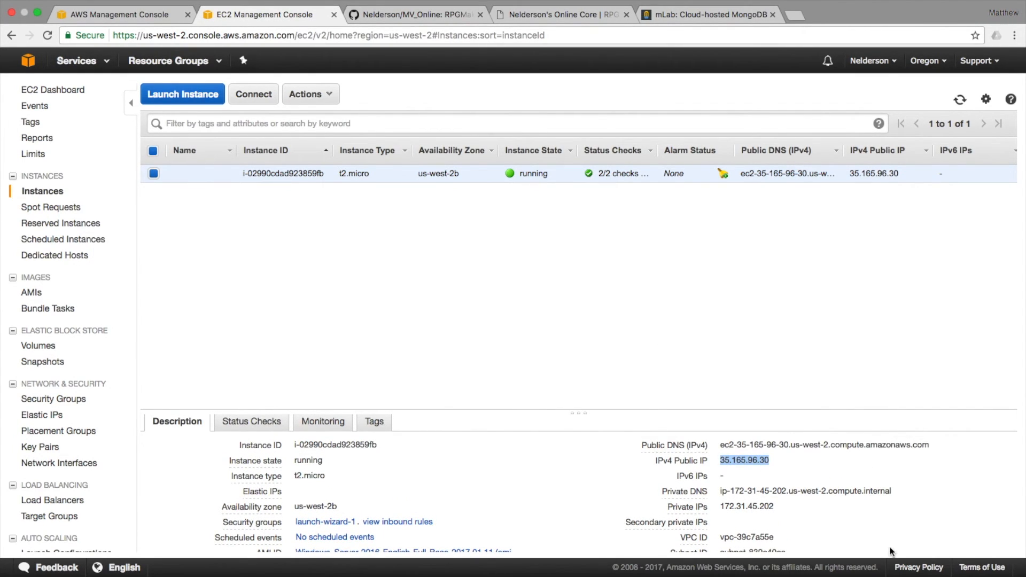
click(795, 15)
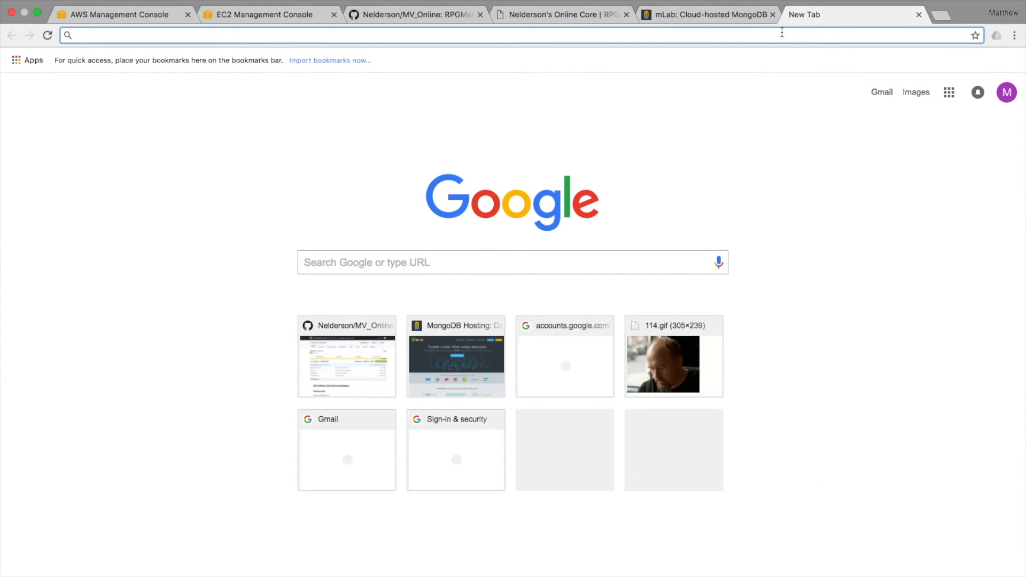
Load 35.165.96.30/example/testing in the new tab, then insert :8000 after the IP.
key(super+v)
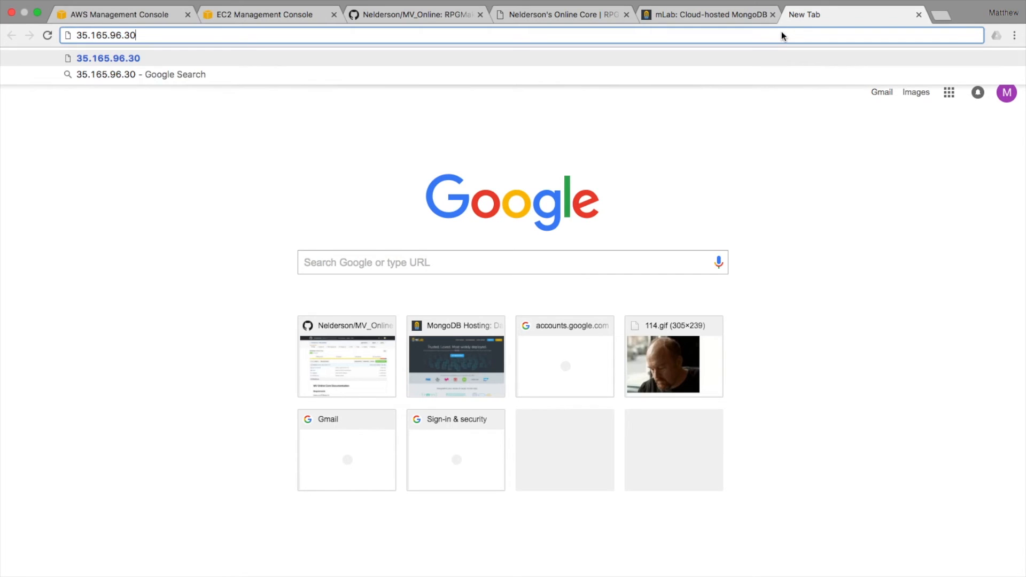
text(/exa)
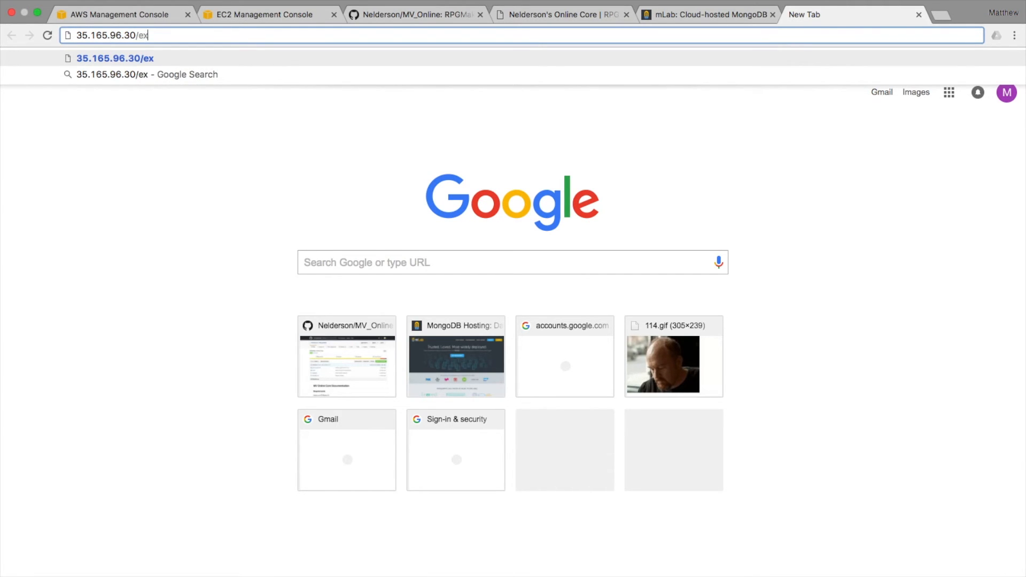
key(BackSpace)
key(BackSpace)
text(xample/)
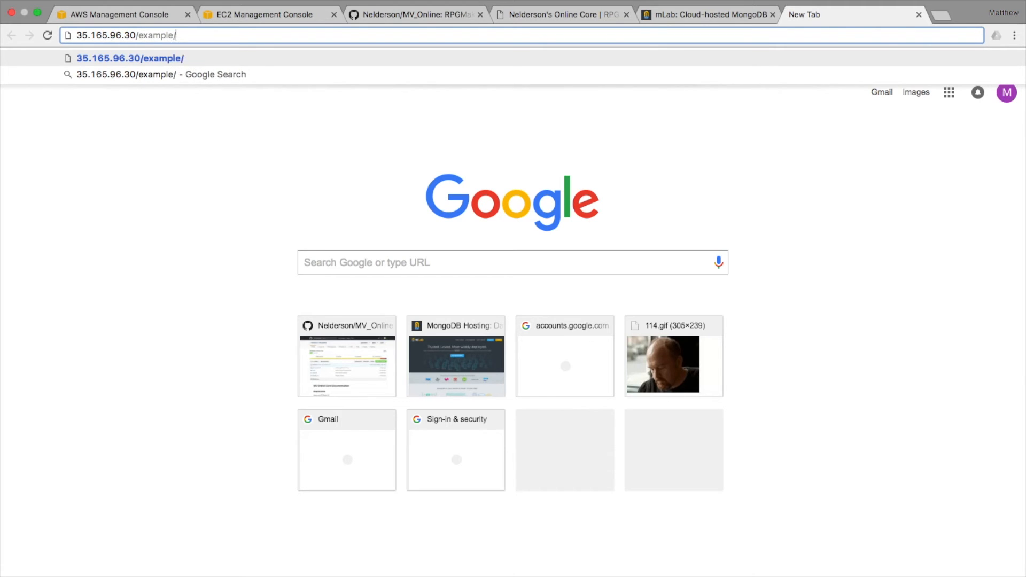
text(testing)
key(Return)
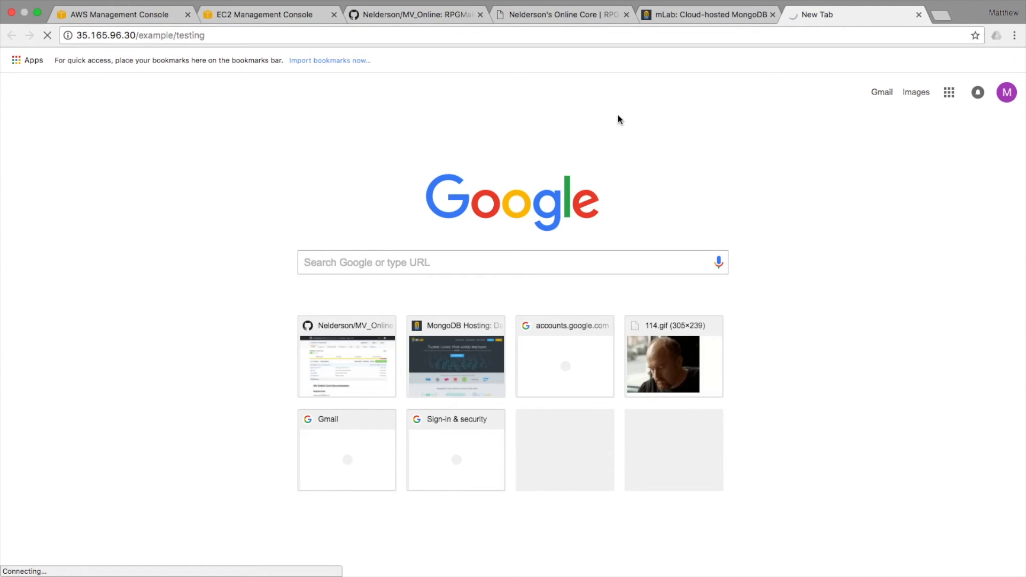
click(135, 49)
click(135, 36)
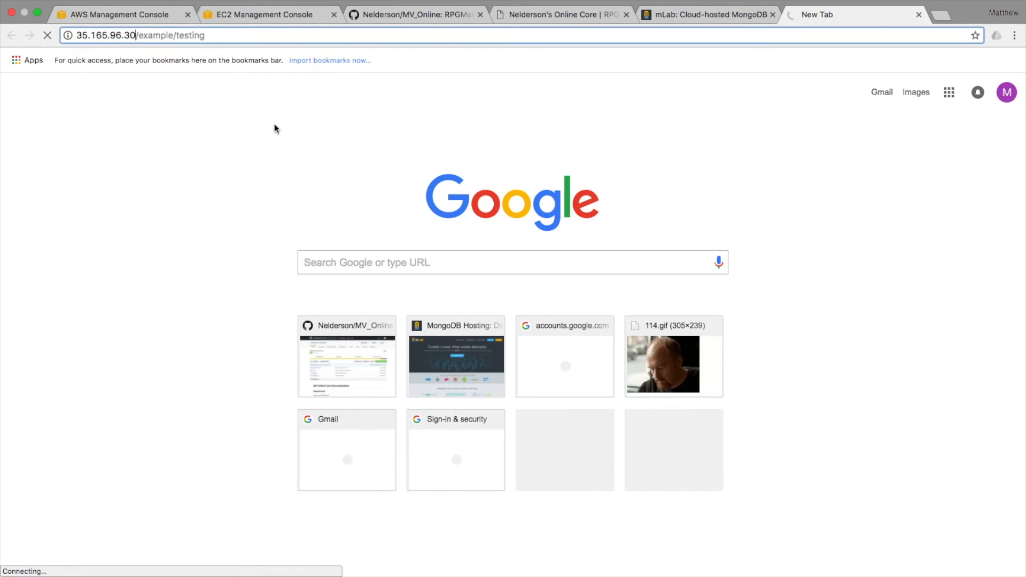
text(:8000)
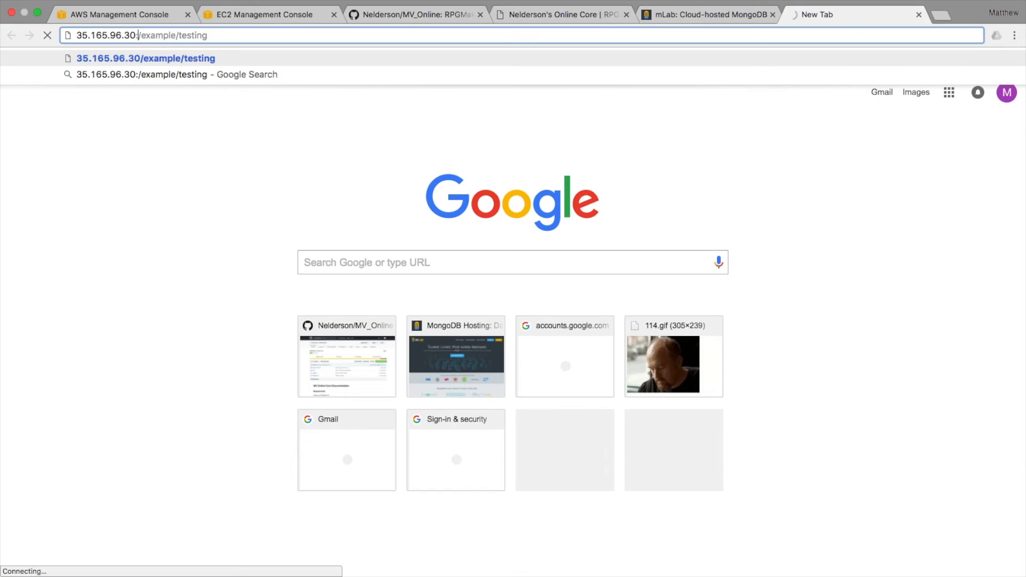